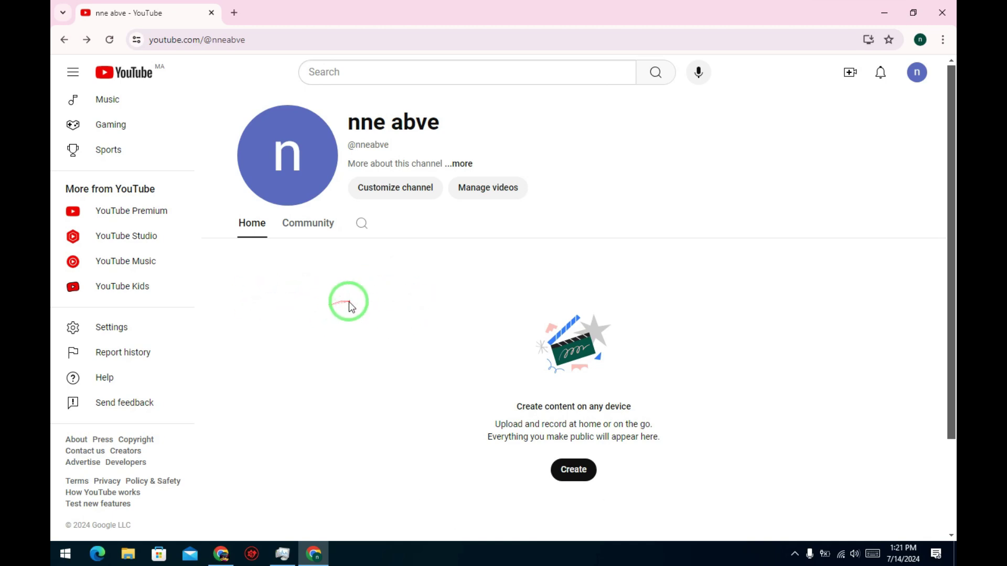
From YouTube settings, create a channel named 'brand', acknowledging the new Google Account notice
{"action": "left_click", "coordinate": [916, 75]}
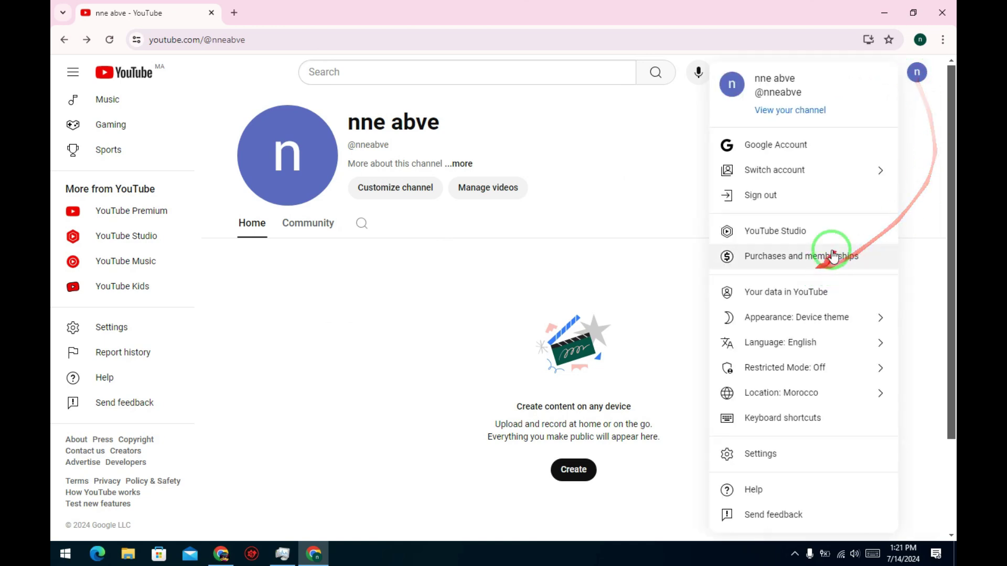
{"action": "left_click", "coordinate": [767, 459]}
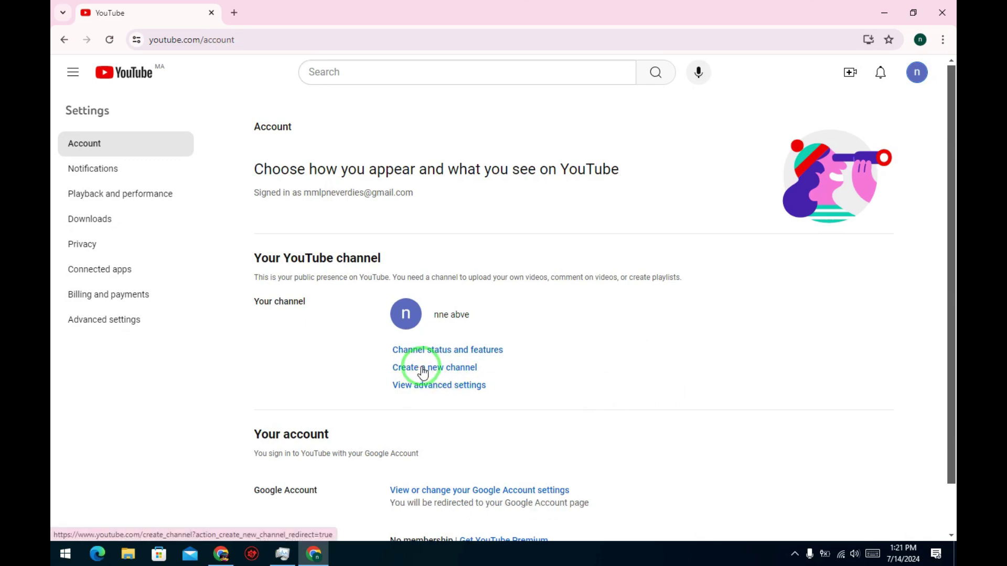
{"action": "left_click", "coordinate": [422, 369]}
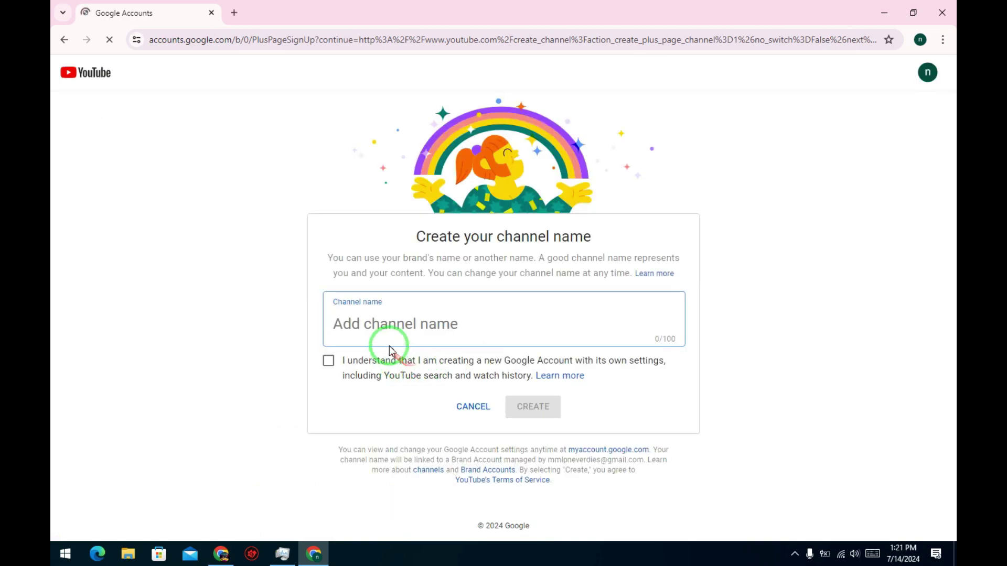
{"action": "left_click", "coordinate": [384, 326]}
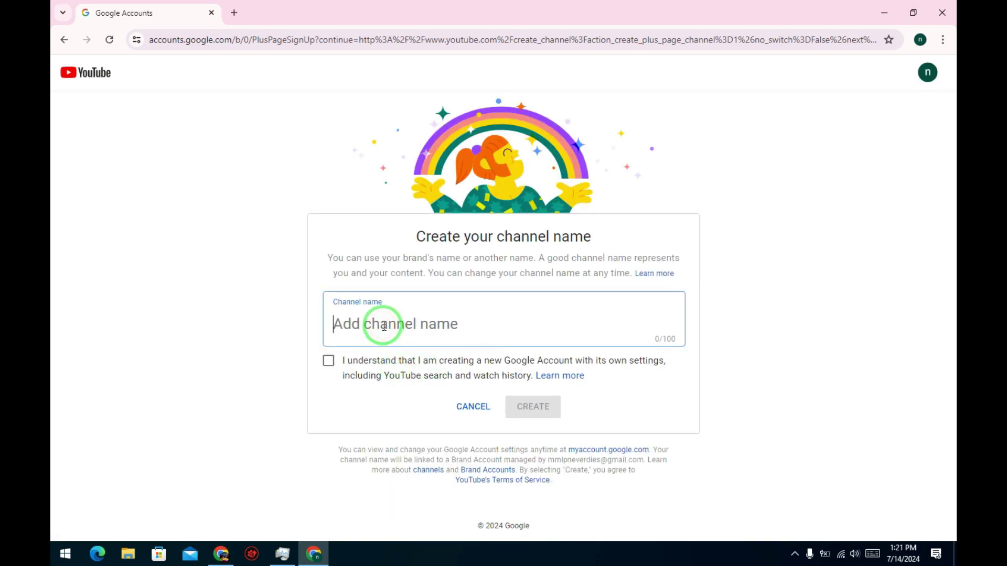
{"action": "type", "text": "tes"}
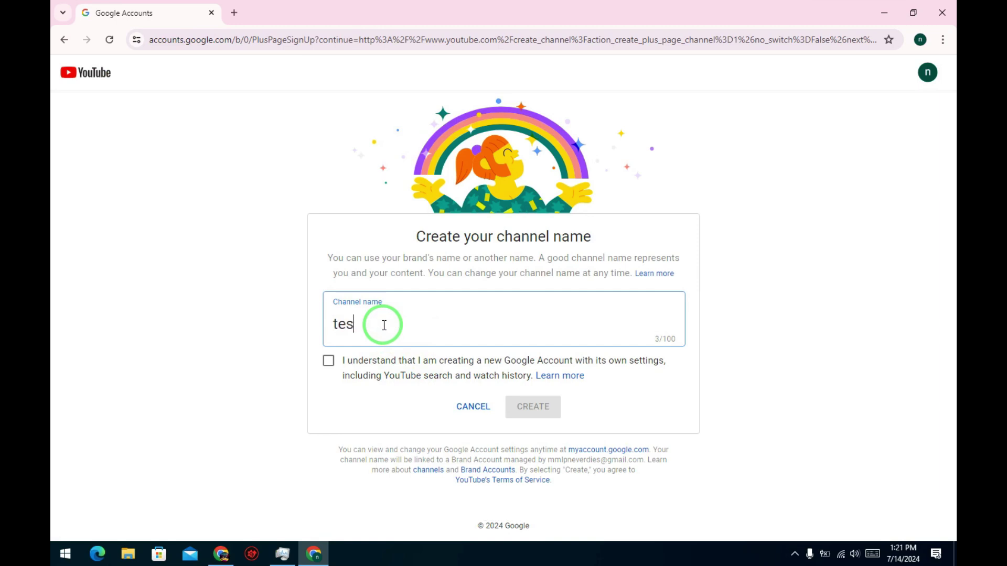
{"action": "key", "text": "BackSpace"}
{"action": "key", "text": "BackSpace"}
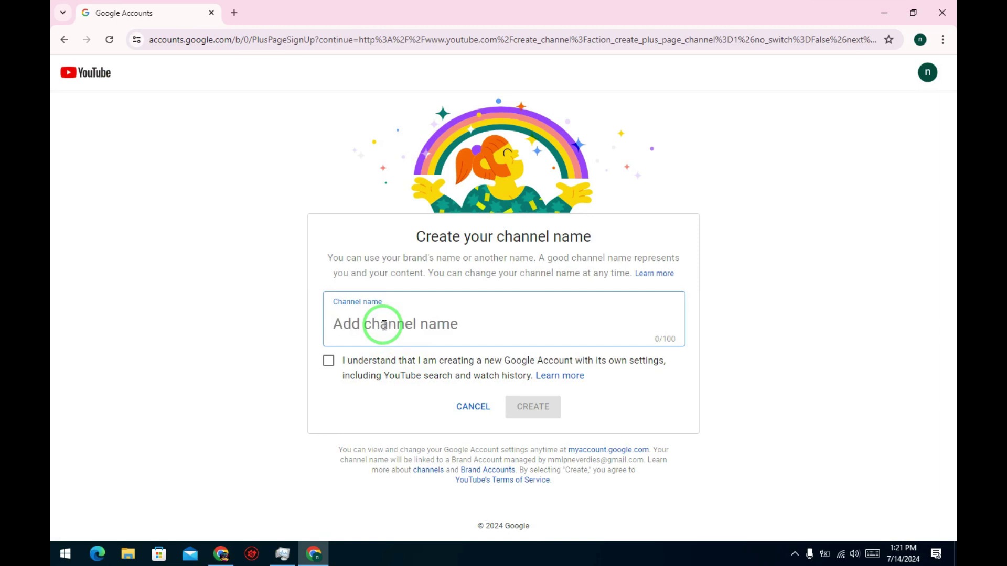
{"action": "type", "text": "brand"}
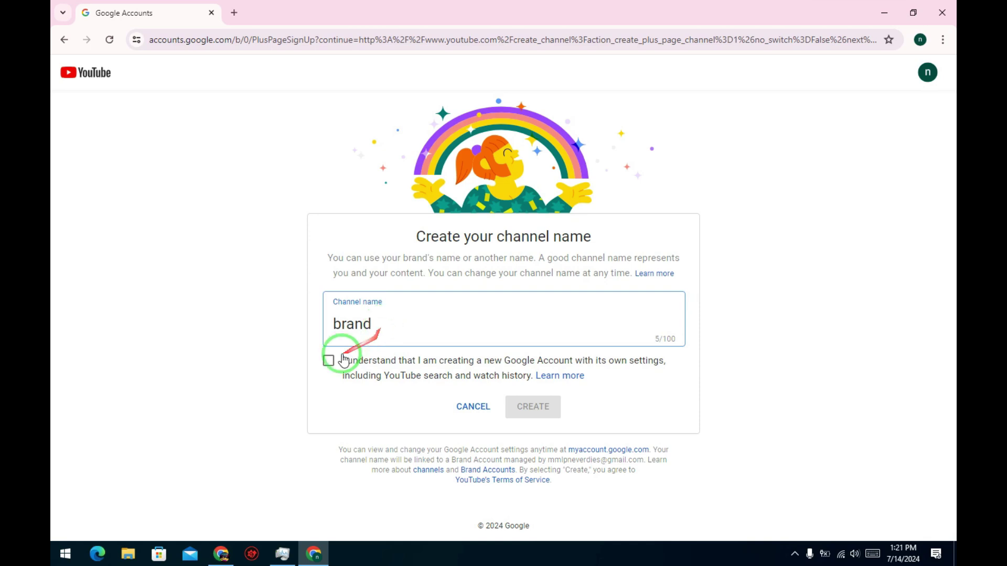
{"action": "left_click", "coordinate": [328, 360]}
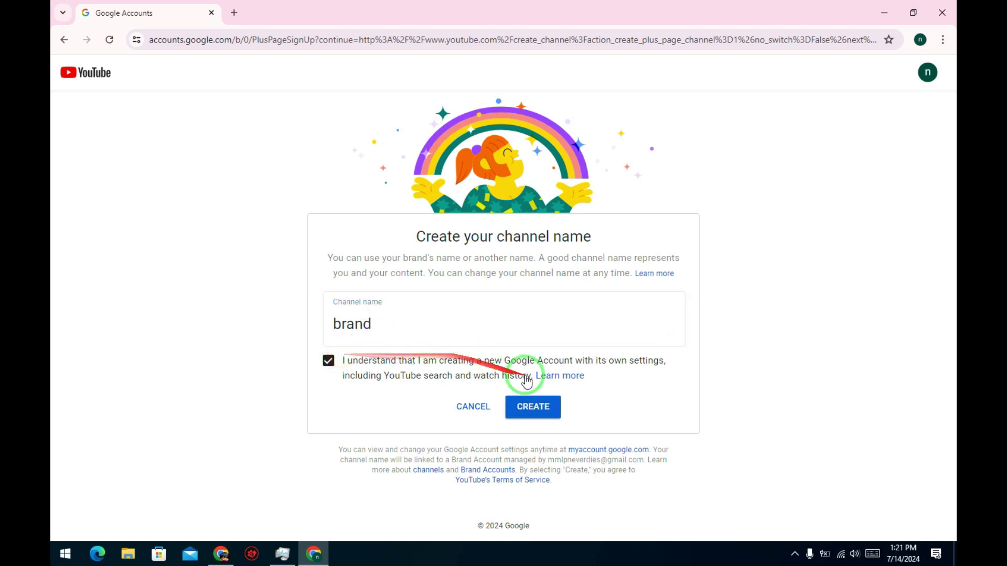
{"action": "left_click", "coordinate": [528, 410]}
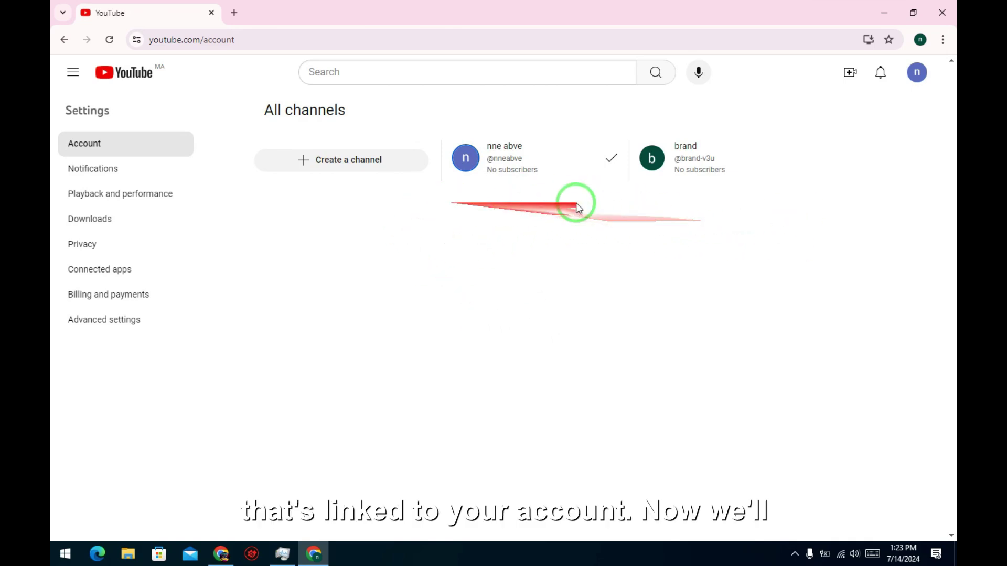
{"action": "left_click", "coordinate": [335, 166]}
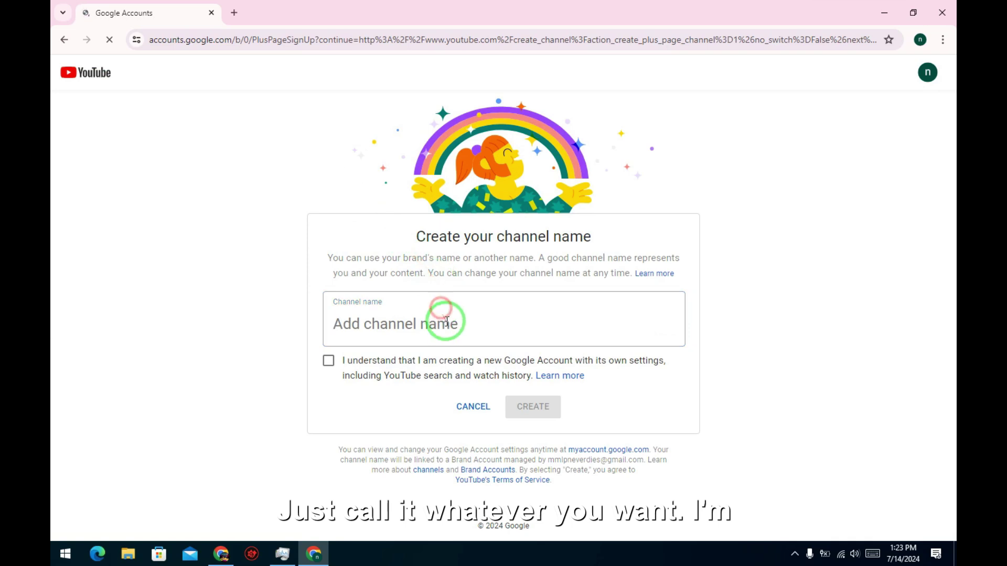
Create a second channel named 'testing' after acknowledging the new Google Account notice
{"action": "left_click", "coordinate": [445, 325]}
{"action": "type", "text": "te"}
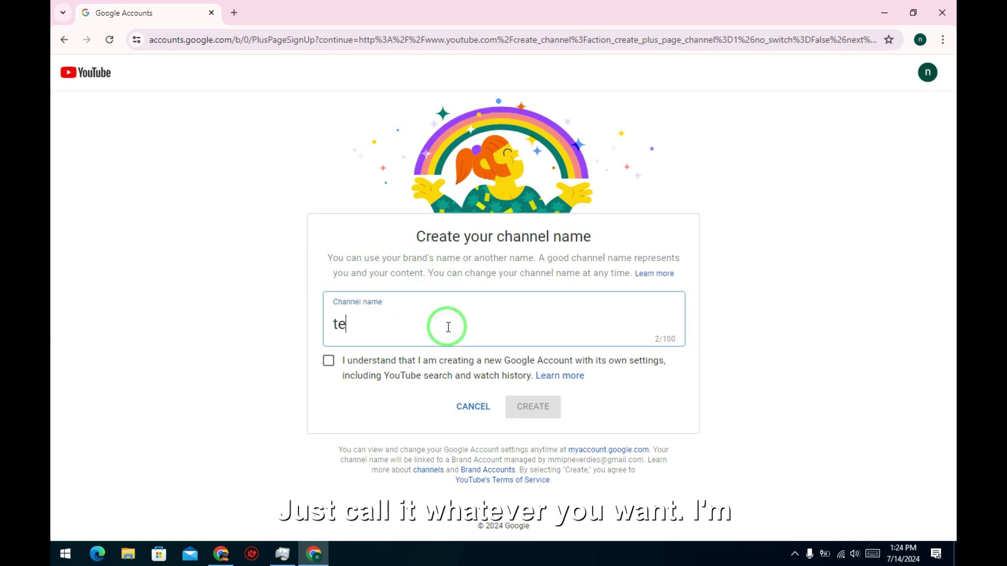
{"action": "type", "text": "sting"}
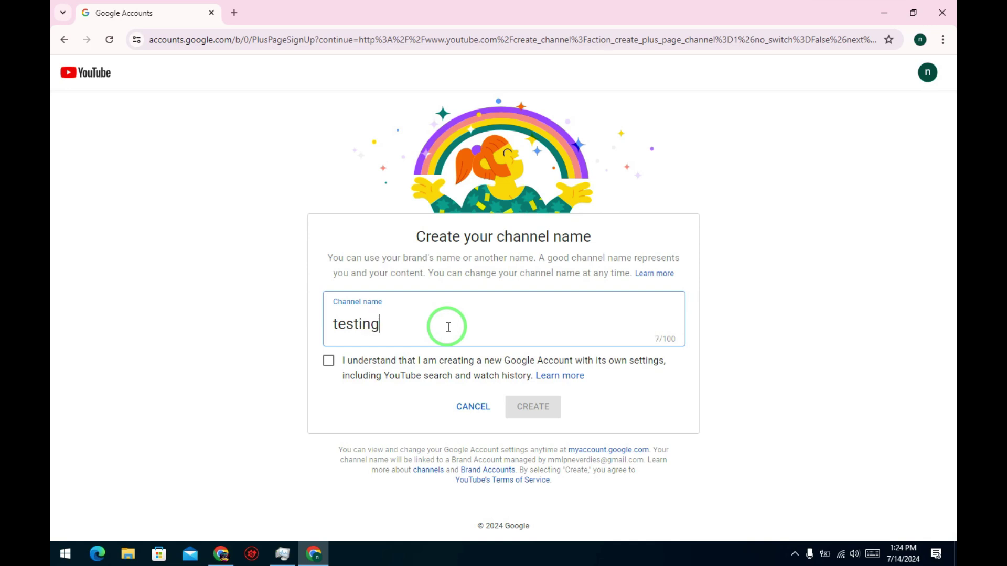
{"action": "left_click", "coordinate": [329, 368]}
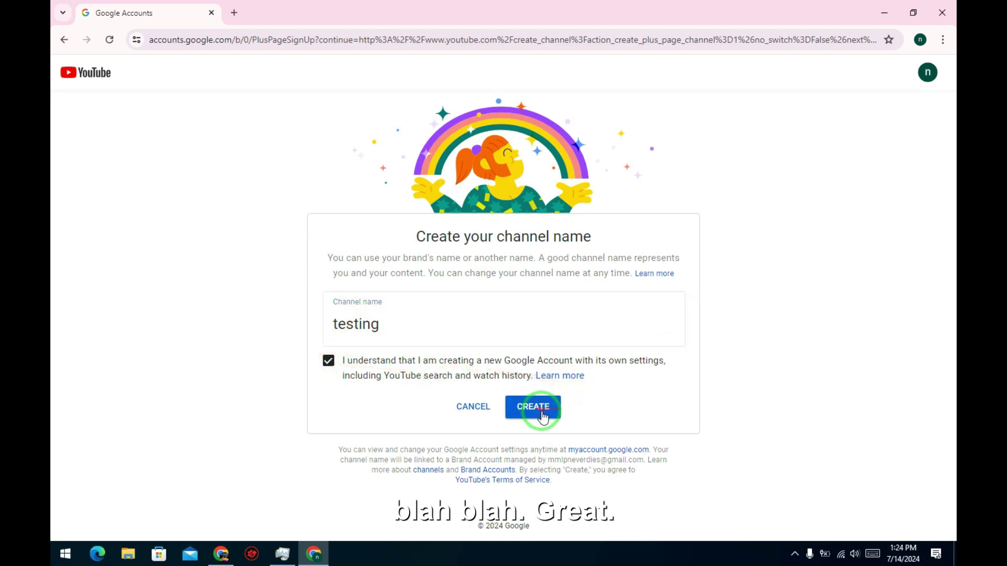
{"action": "left_click", "coordinate": [542, 417]}
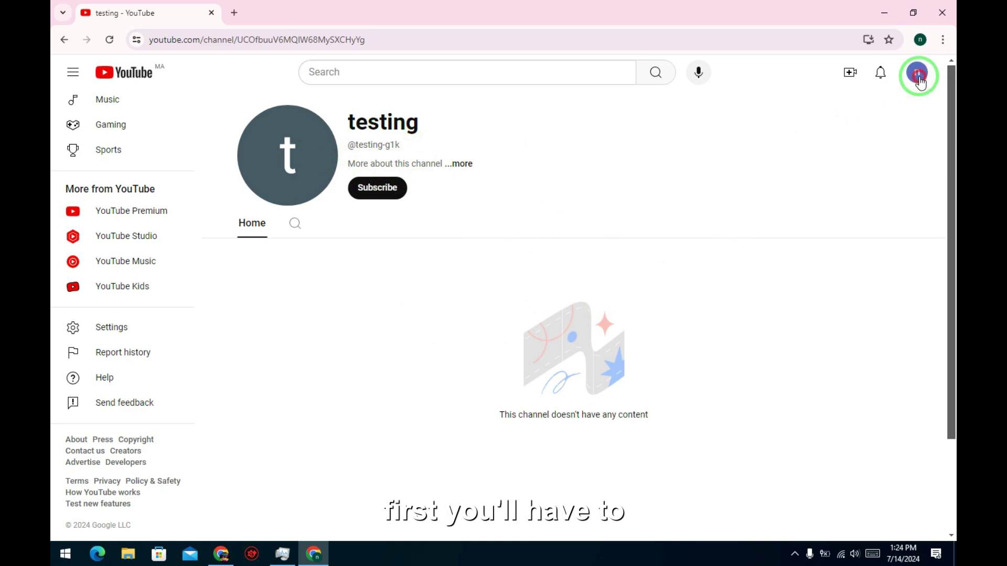
{"action": "left_click", "coordinate": [919, 78]}
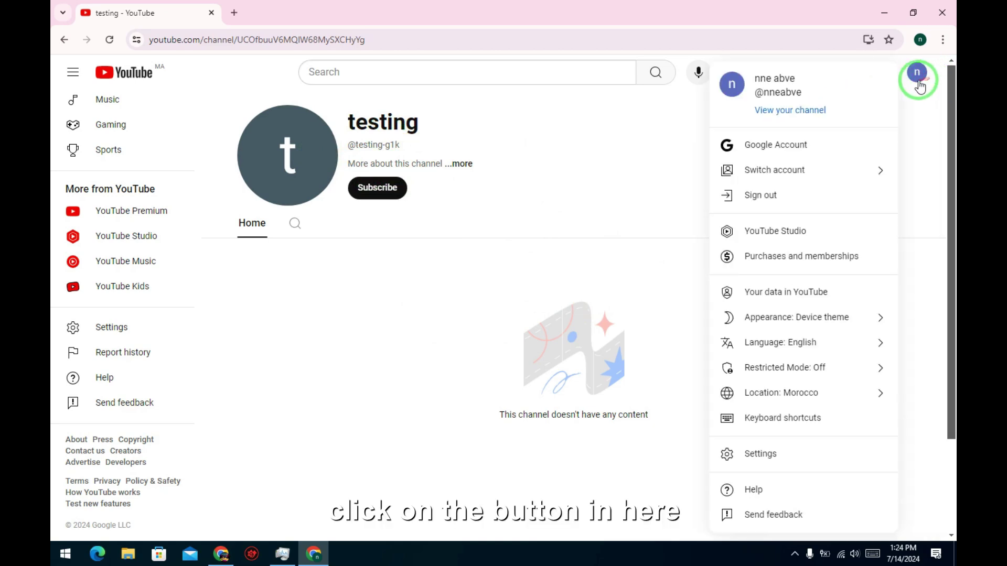
Switch the active account back to the nne abve channel
{"action": "left_click", "coordinate": [917, 75]}
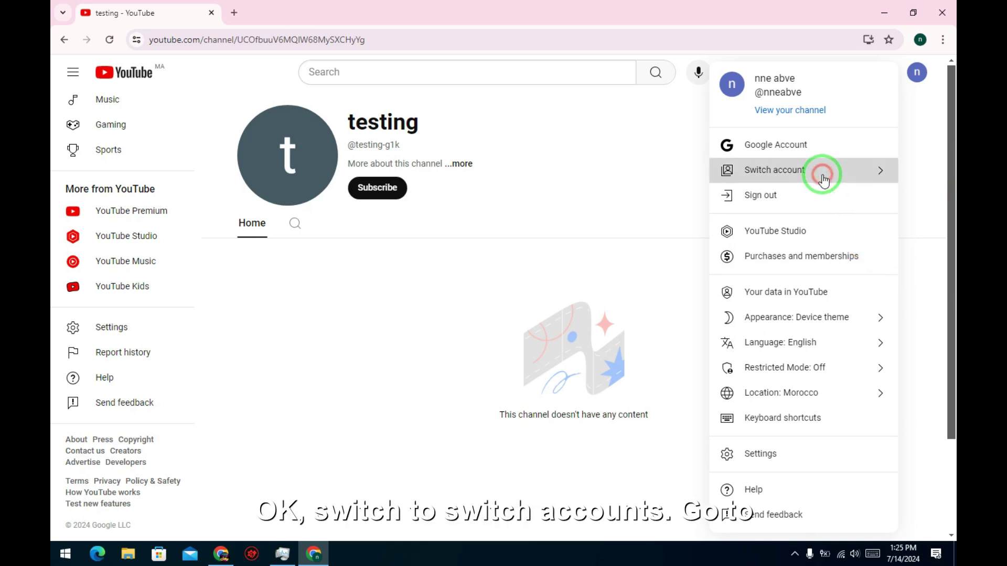
{"action": "left_click", "coordinate": [848, 180]}
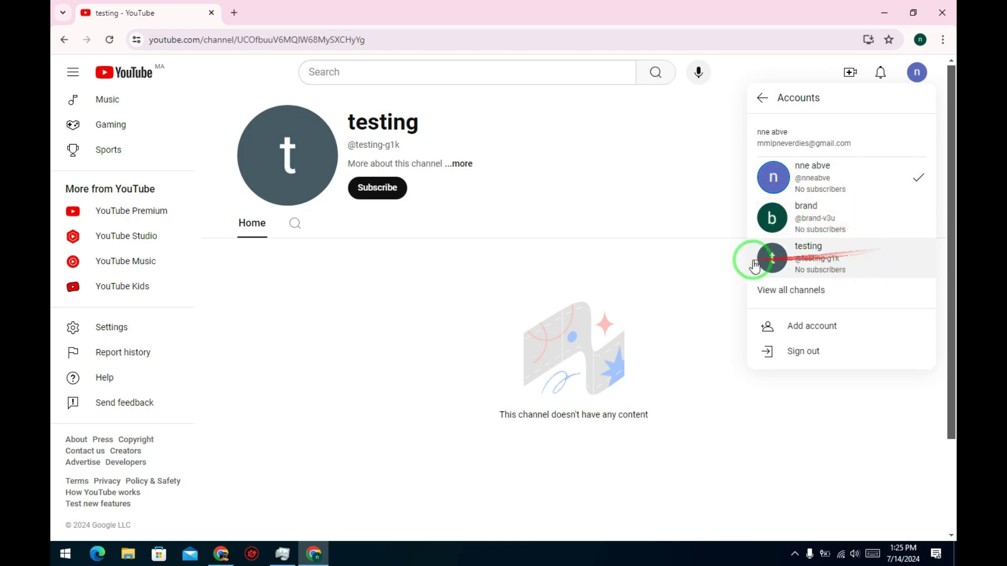
{"action": "left_click", "coordinate": [841, 188]}
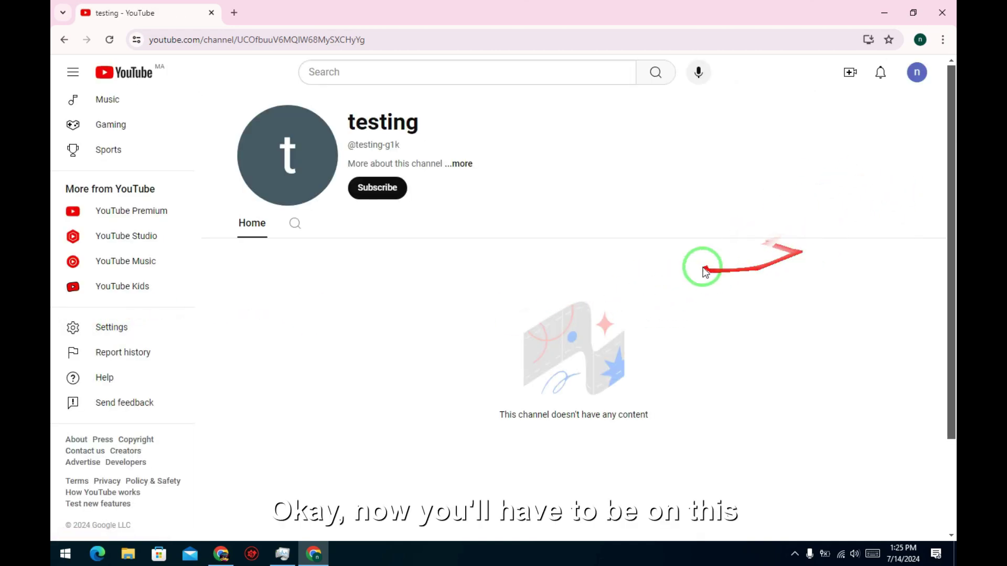
Open nne abve's YouTube settings and go to Advanced settings
{"action": "left_click", "coordinate": [917, 74]}
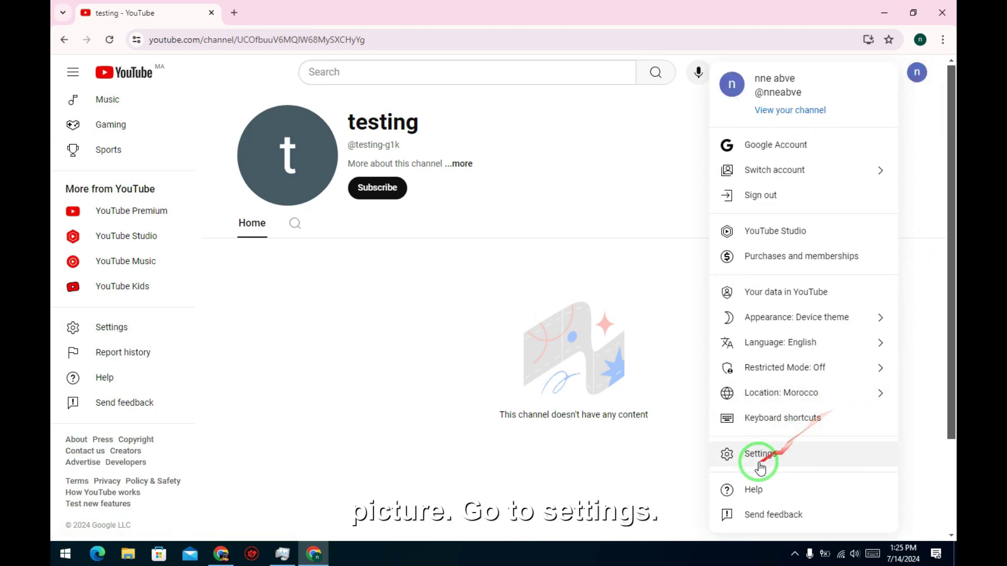
{"action": "left_click", "coordinate": [755, 454]}
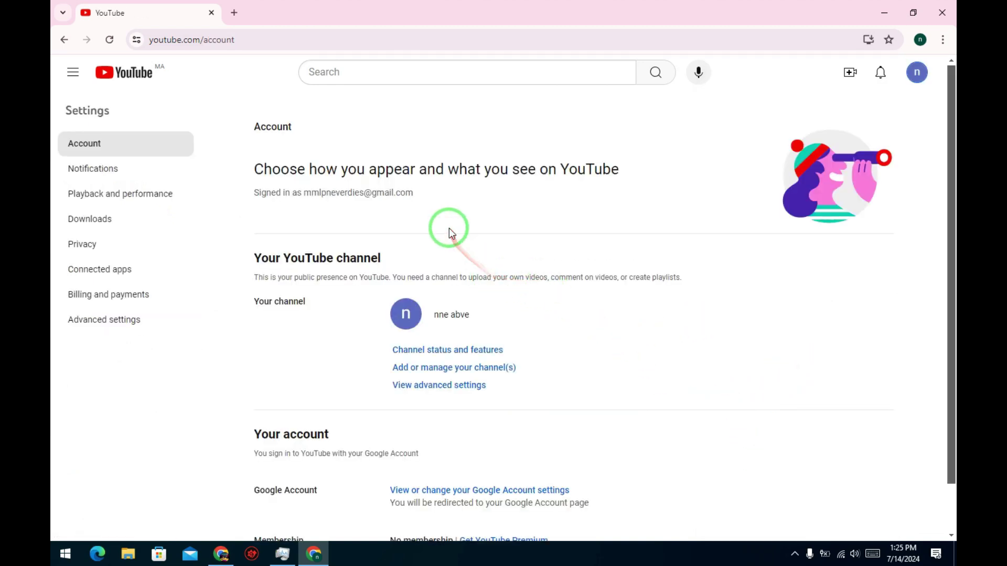
{"action": "scroll", "coordinate": [449, 228], "scroll_direction": "down", "scroll_amount": 1}
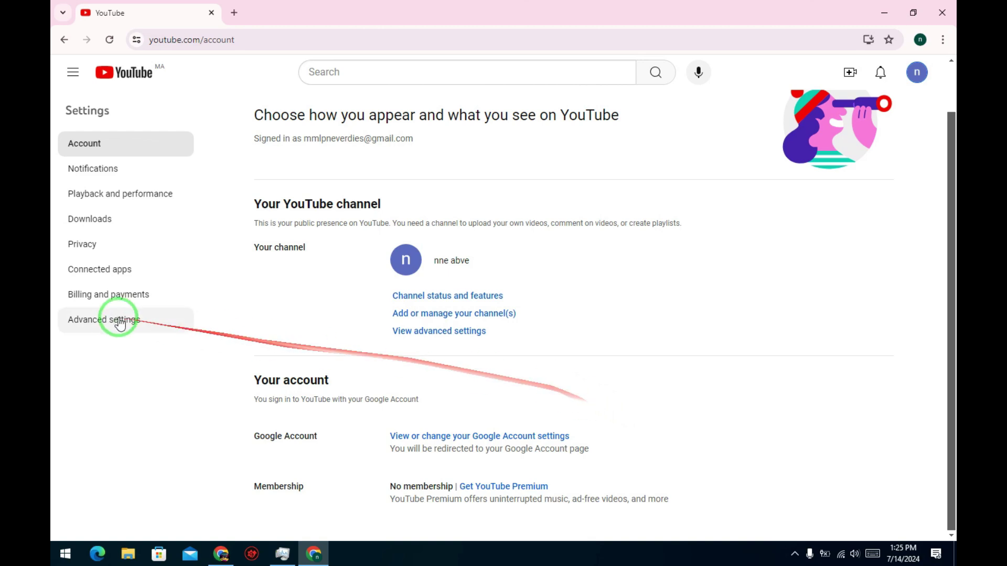
{"action": "left_click", "coordinate": [90, 324]}
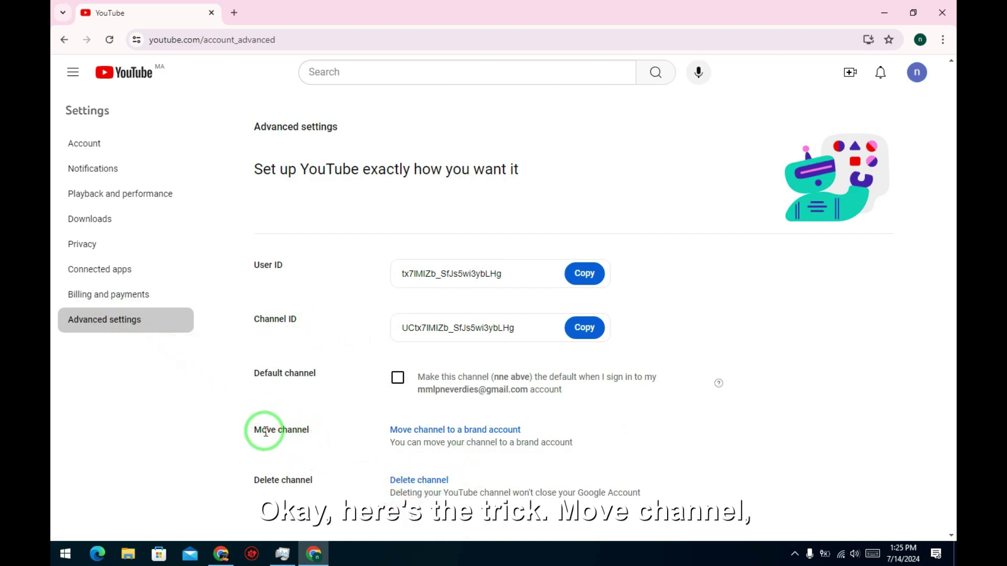
Start moving nne abve to a Brand Account and re-verify the sign-in with the password
{"action": "left_click", "coordinate": [494, 430]}
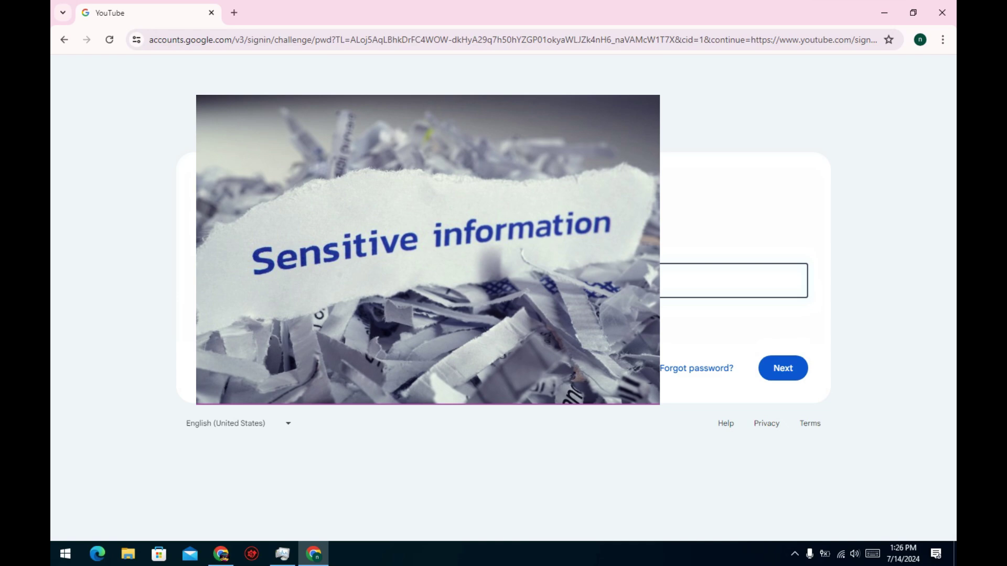
{"action": "key", "text": "Return"}
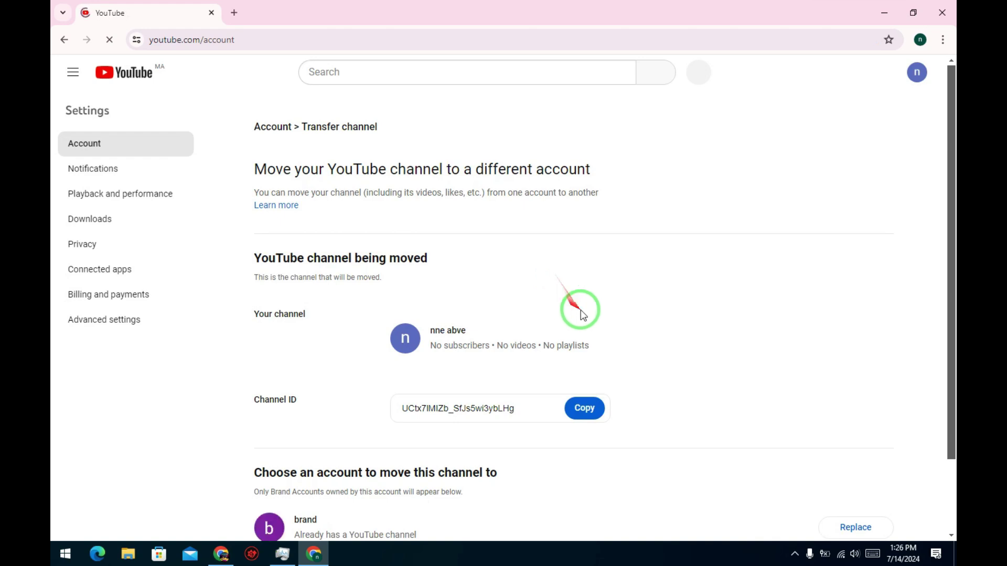
{"action": "scroll", "coordinate": [488, 299], "scroll_direction": "down", "scroll_amount": 2}
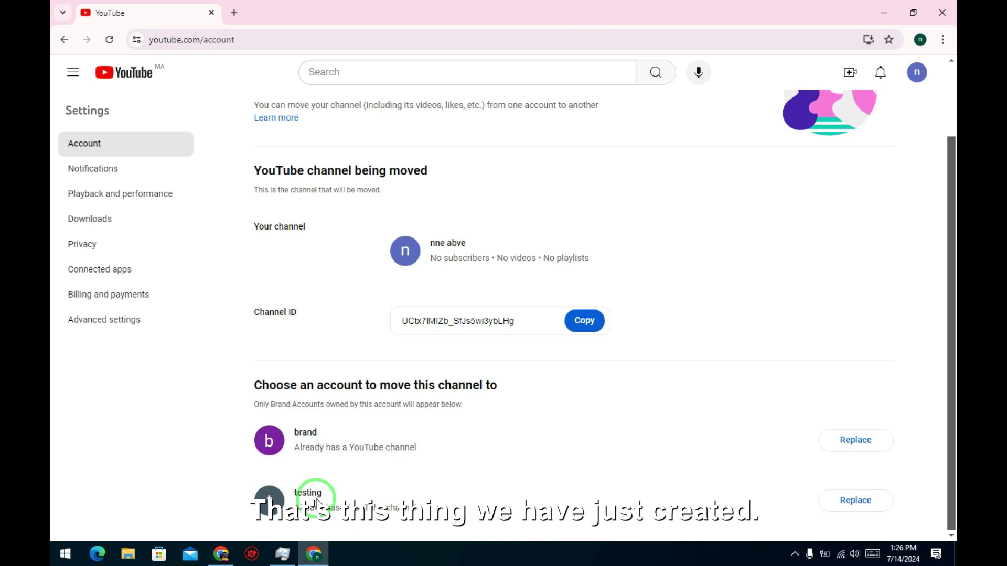
Choose Replace next to the testing Brand Account as the move destination
{"action": "left_click", "coordinate": [855, 502]}
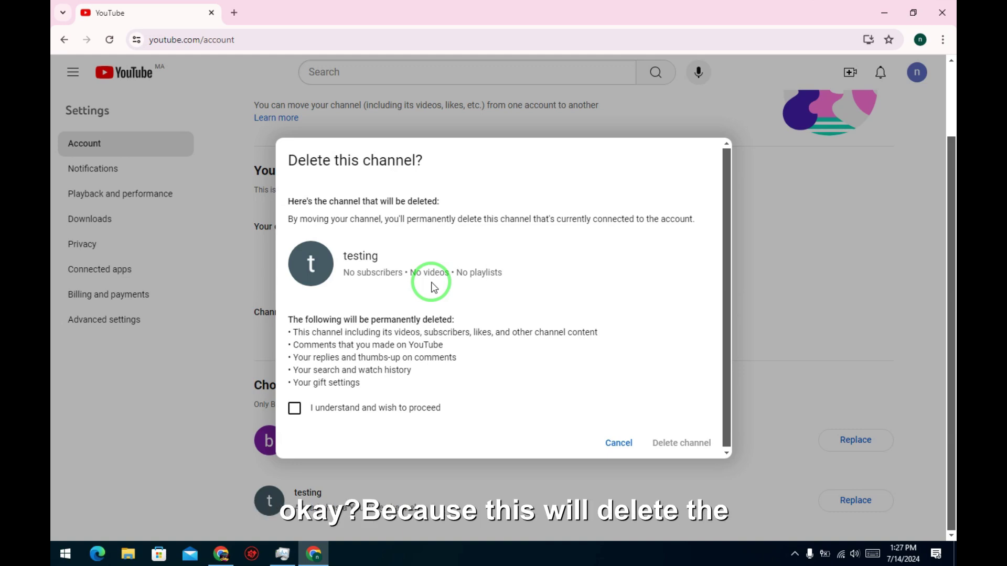
Acknowledge and confirm deleting the testing channel, then confirm moving nne abve
{"action": "left_click_drag", "start_coordinate": [330, 203], "coordinate": [397, 330]}
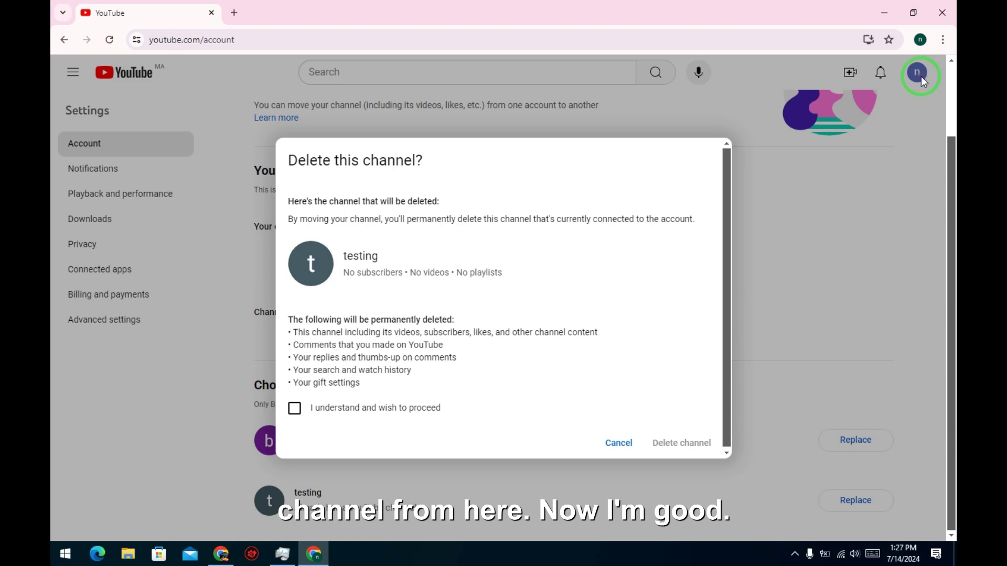
{"action": "left_click", "coordinate": [330, 408]}
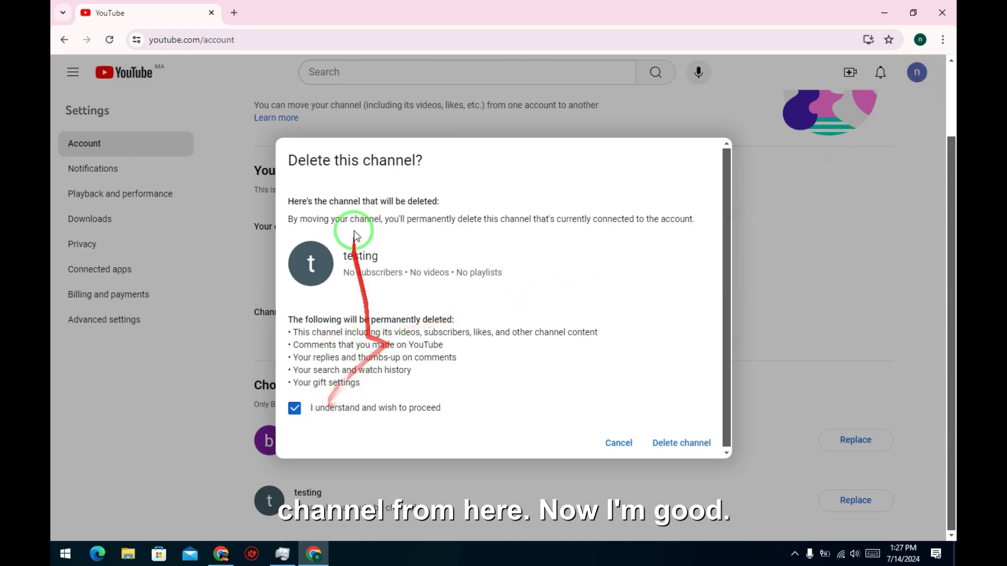
{"action": "left_click", "coordinate": [654, 444]}
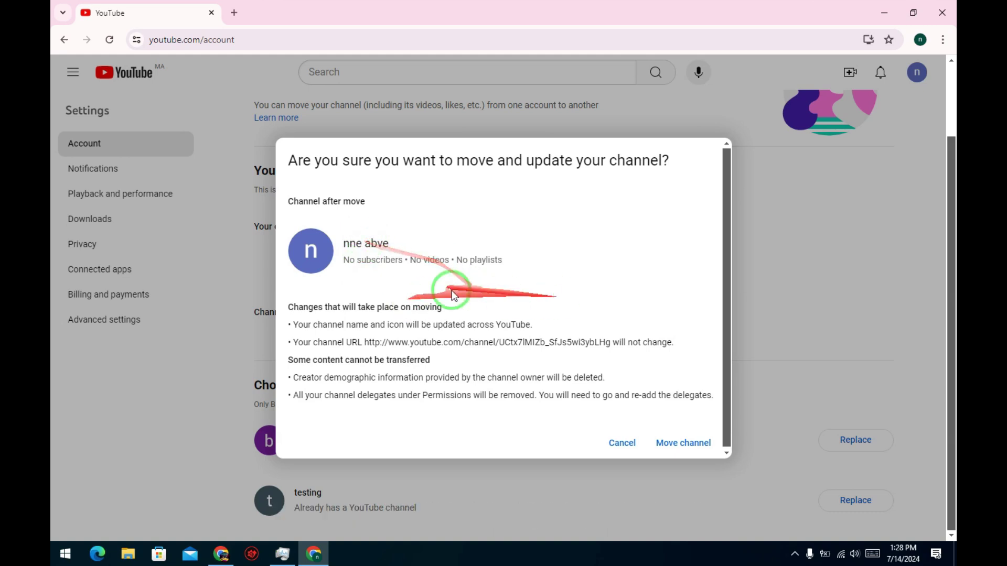
{"action": "left_click", "coordinate": [682, 443]}
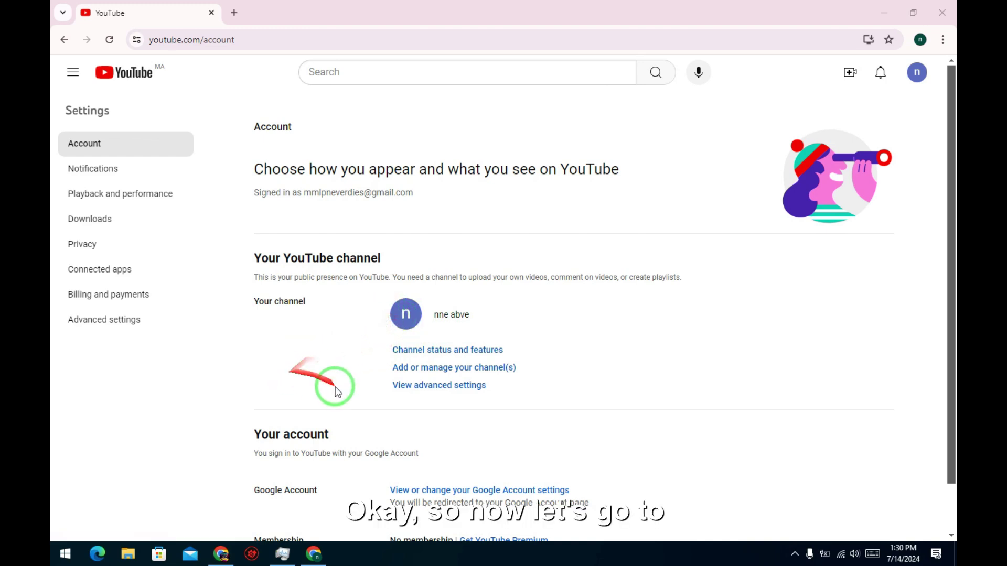
Bring up the account menu showing nne abve as the signed-in account
{"action": "left_click", "coordinate": [916, 76]}
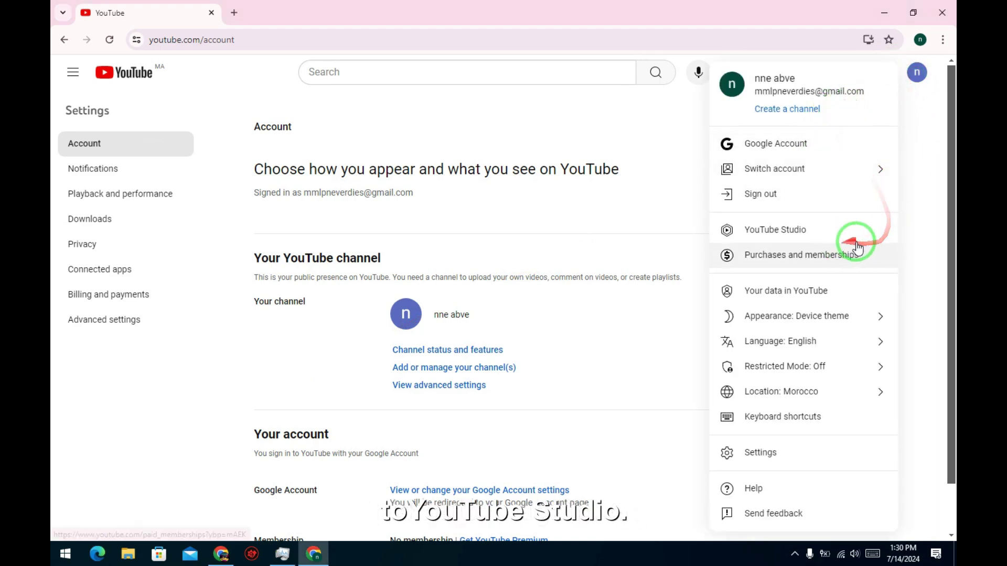
Choose YouTube Studio from the account menu and dismiss the 'How you'll appear' prompt
{"action": "left_click", "coordinate": [793, 235]}
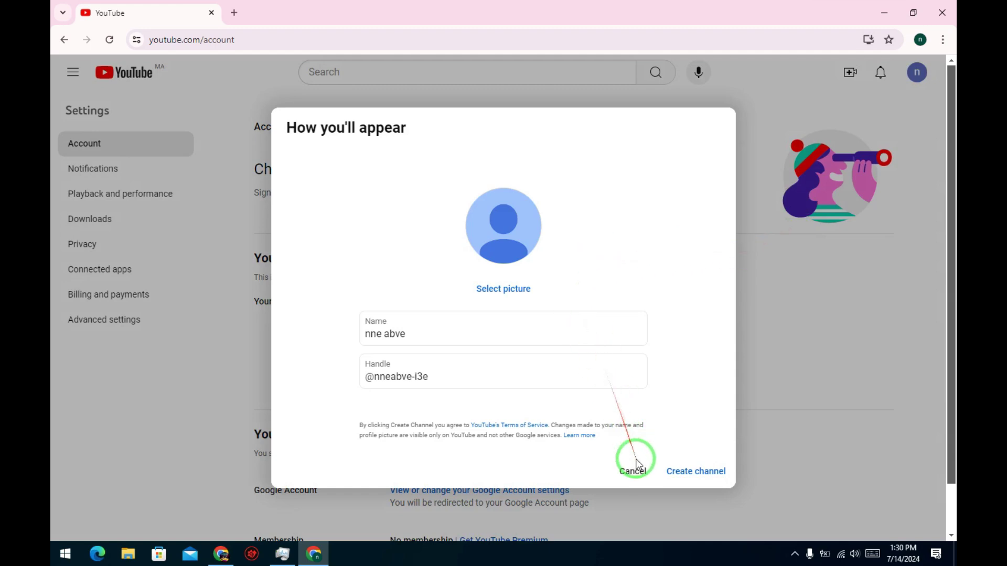
{"action": "left_click", "coordinate": [639, 472]}
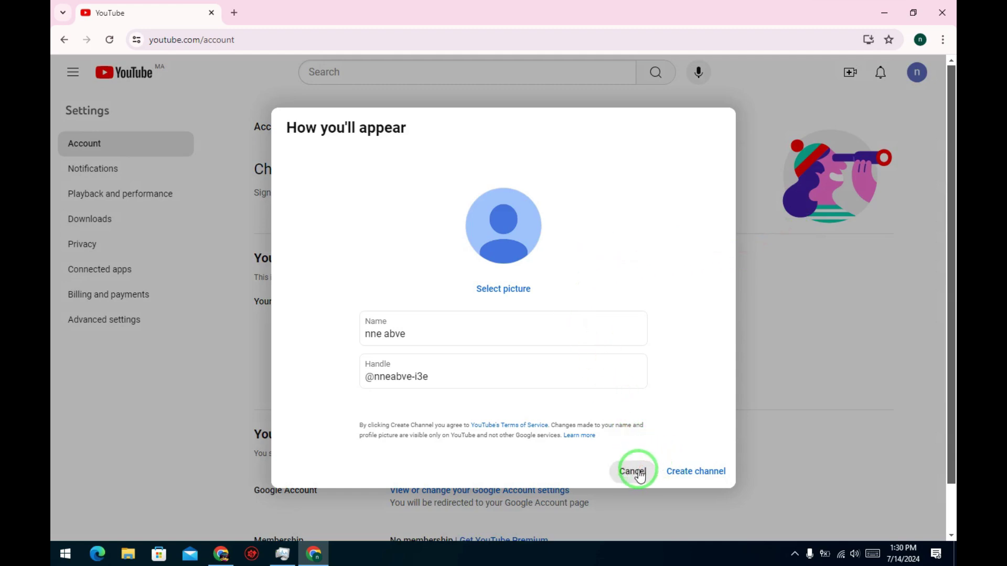
{"action": "left_click", "coordinate": [682, 476]}
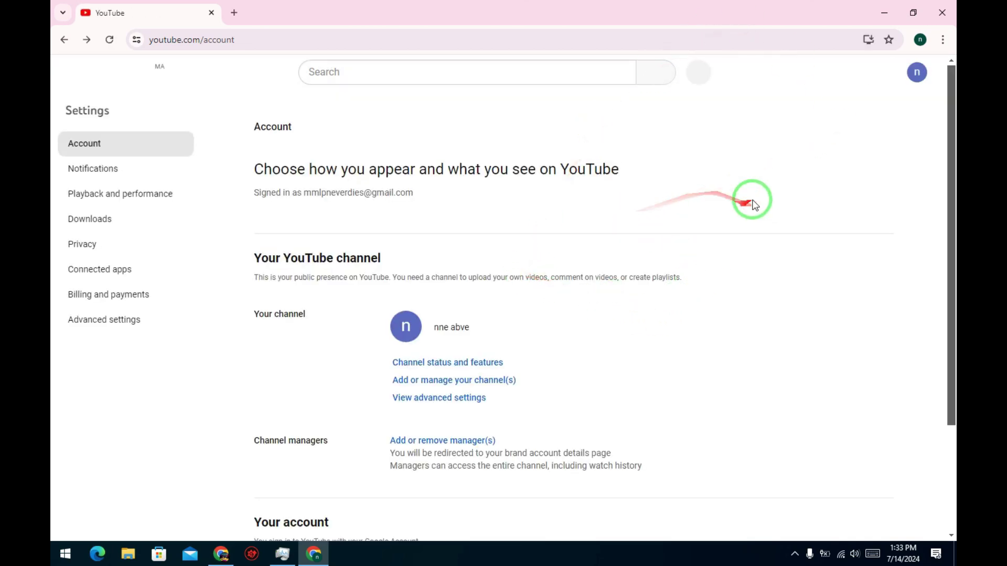
{"action": "left_click", "coordinate": [917, 73]}
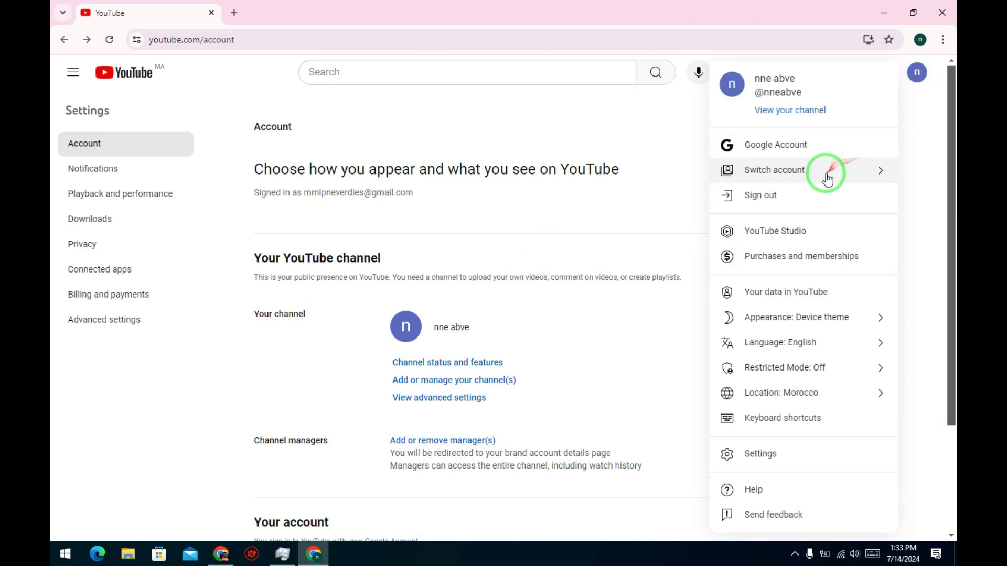
{"action": "left_click", "coordinate": [825, 180]}
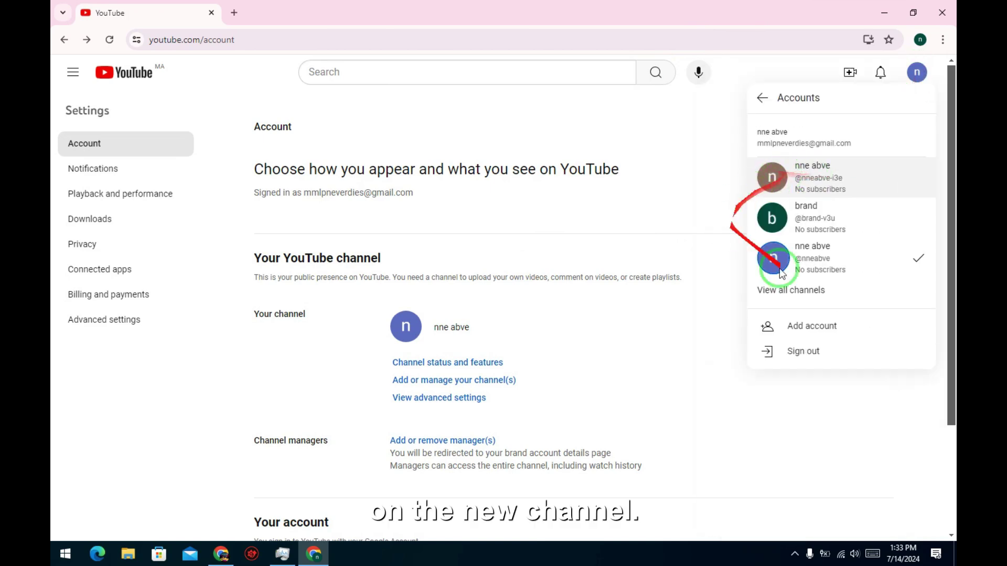
{"action": "left_click", "coordinate": [814, 264]}
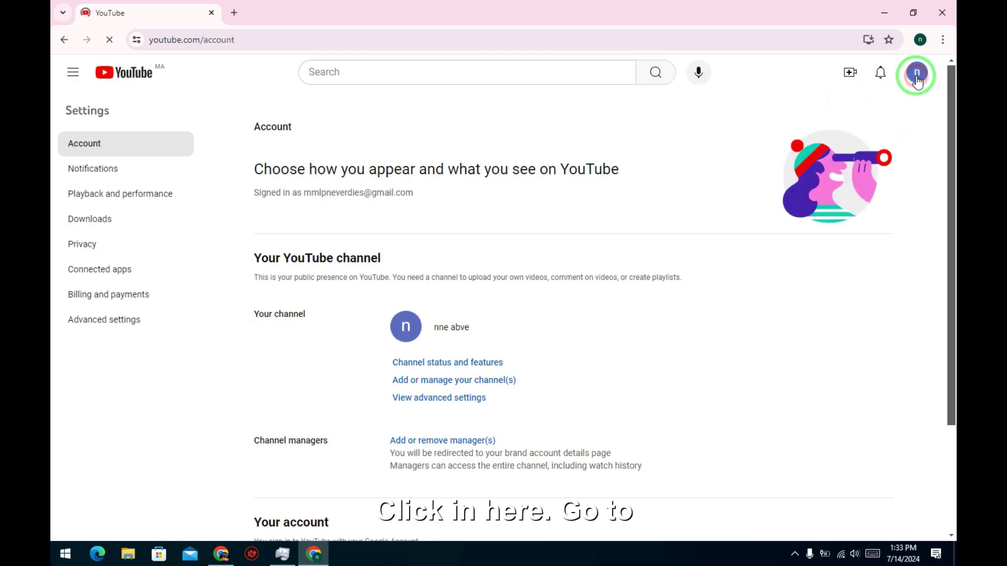
{"action": "left_click", "coordinate": [916, 75]}
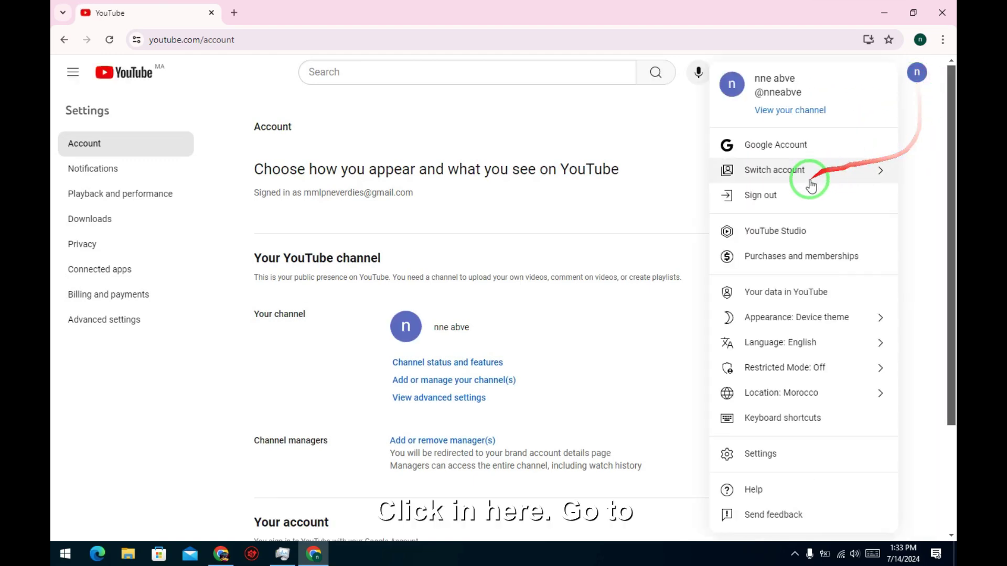
Open YouTube Studio for nne abve, dismiss the welcome message, and open channel Settings
{"action": "left_click", "coordinate": [775, 233]}
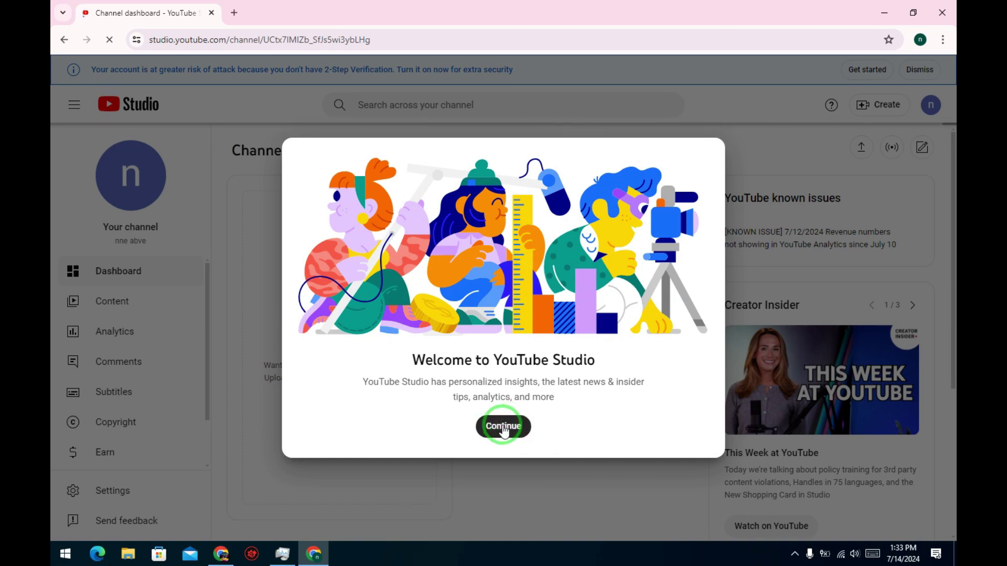
{"action": "left_click", "coordinate": [491, 432]}
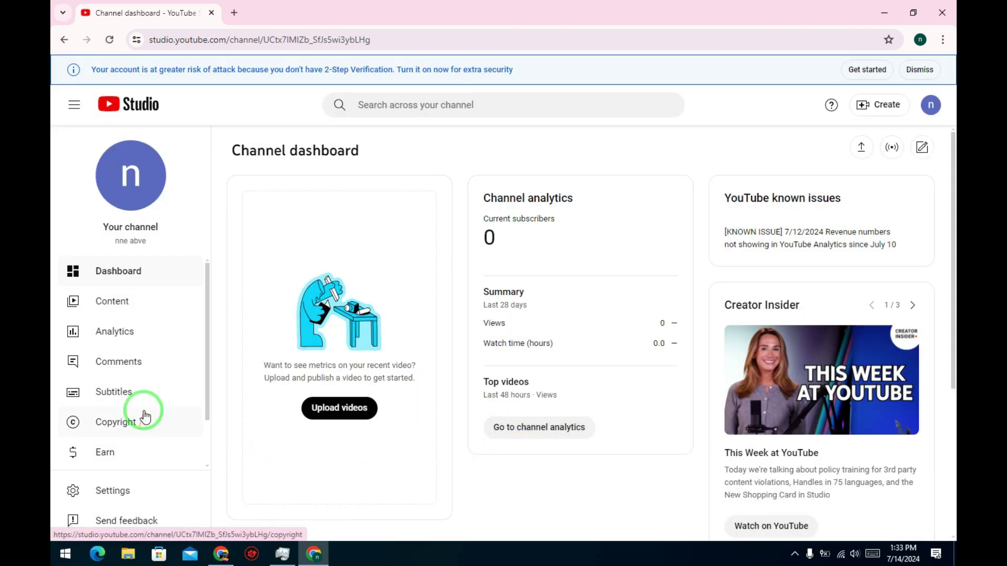
{"action": "scroll", "coordinate": [191, 446], "scroll_direction": "down", "scroll_amount": 1}
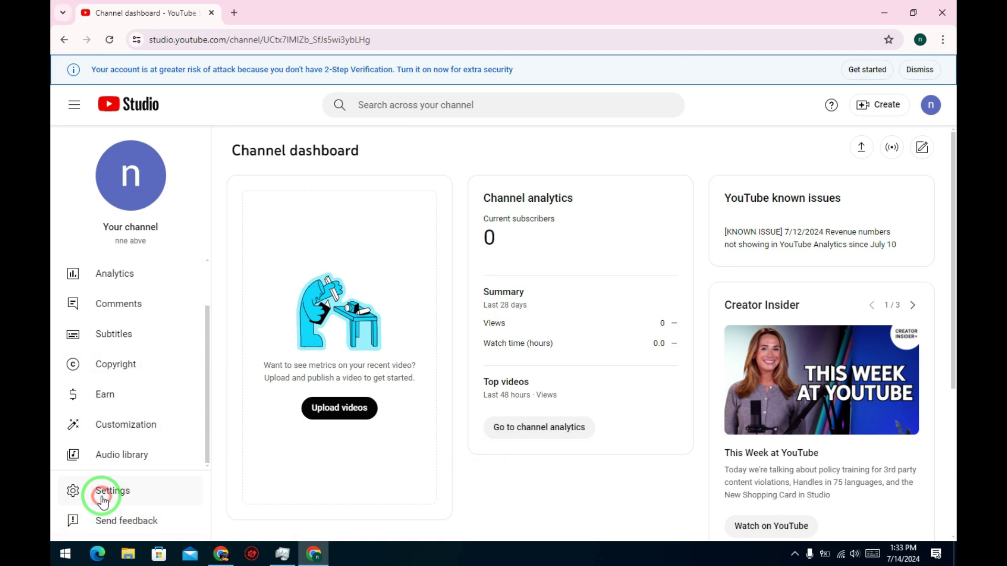
{"action": "left_click", "coordinate": [102, 501]}
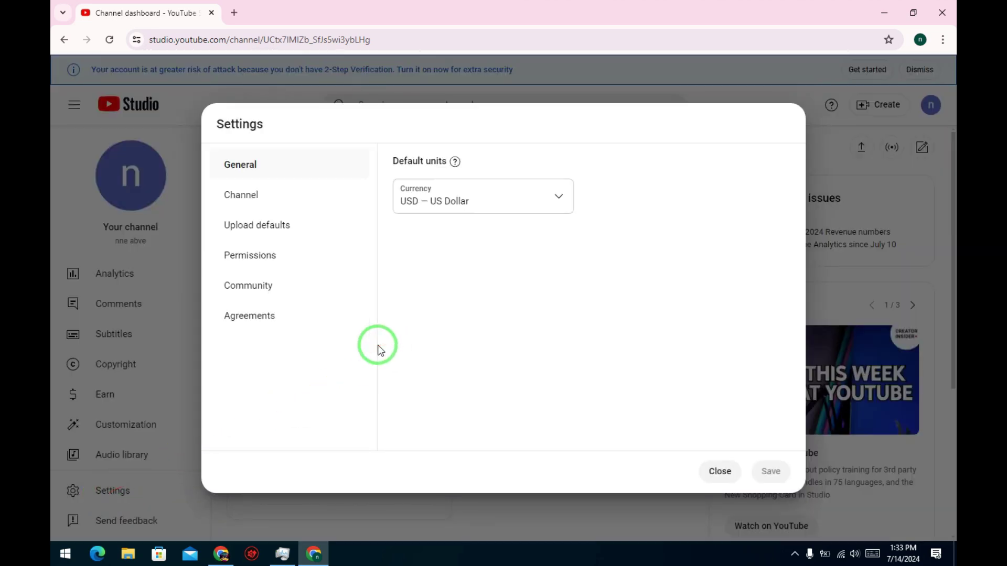
Switch the Studio Settings dialog to the Permissions section
{"action": "left_click", "coordinate": [241, 259]}
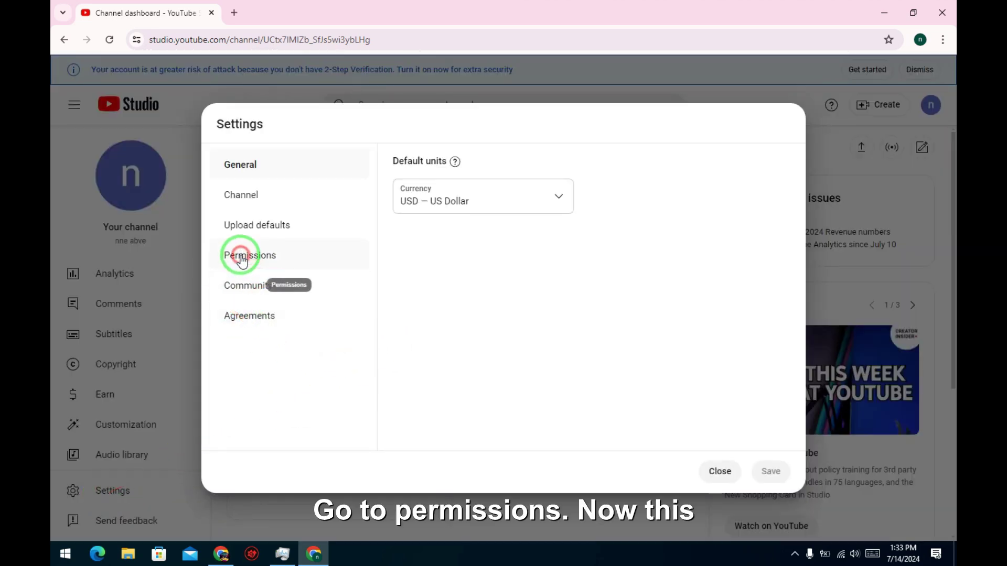
{"action": "left_click", "coordinate": [240, 260]}
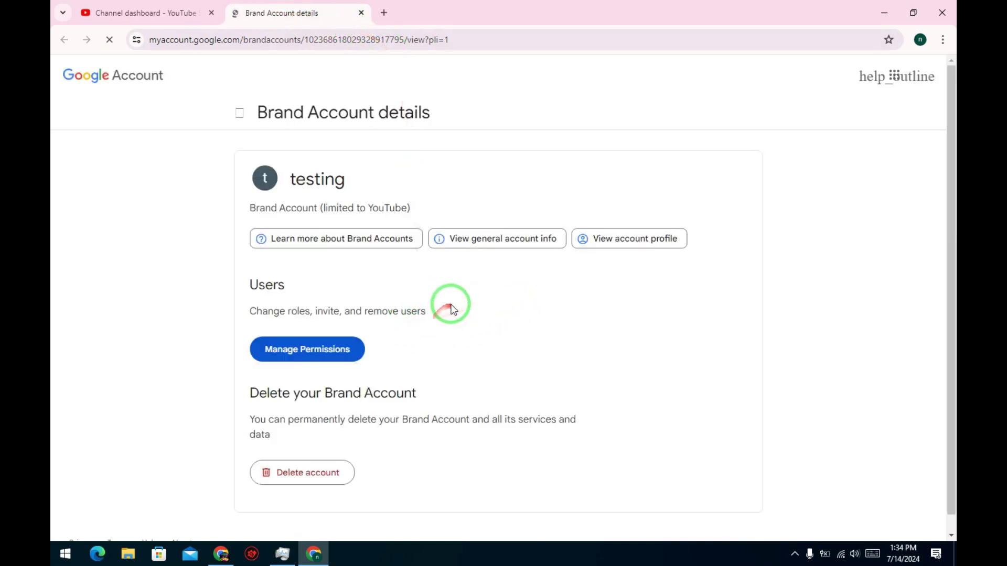
Open the testing Brand Account's Manage permissions and start inviting a new user
{"action": "left_click", "coordinate": [307, 340]}
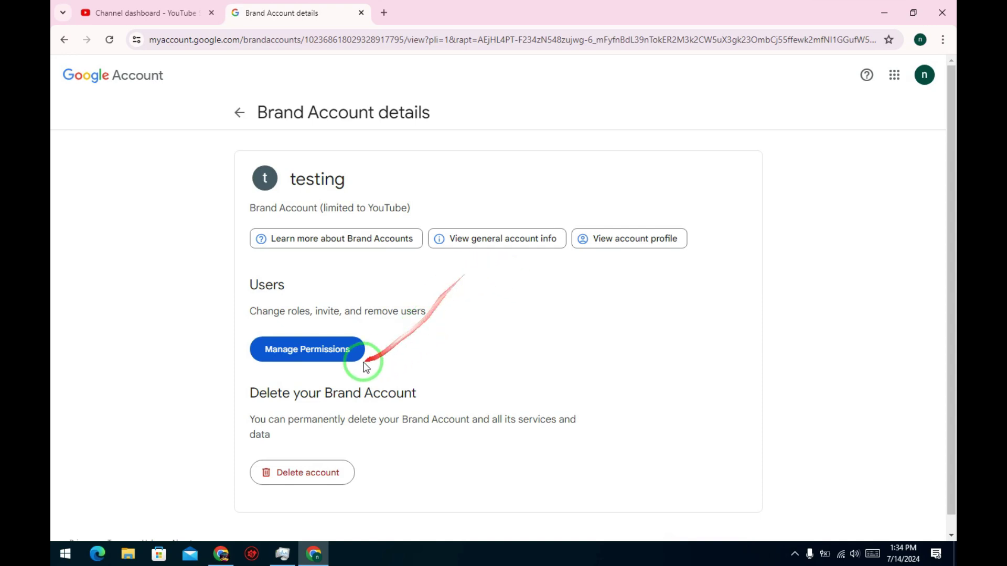
{"action": "left_click", "coordinate": [323, 350]}
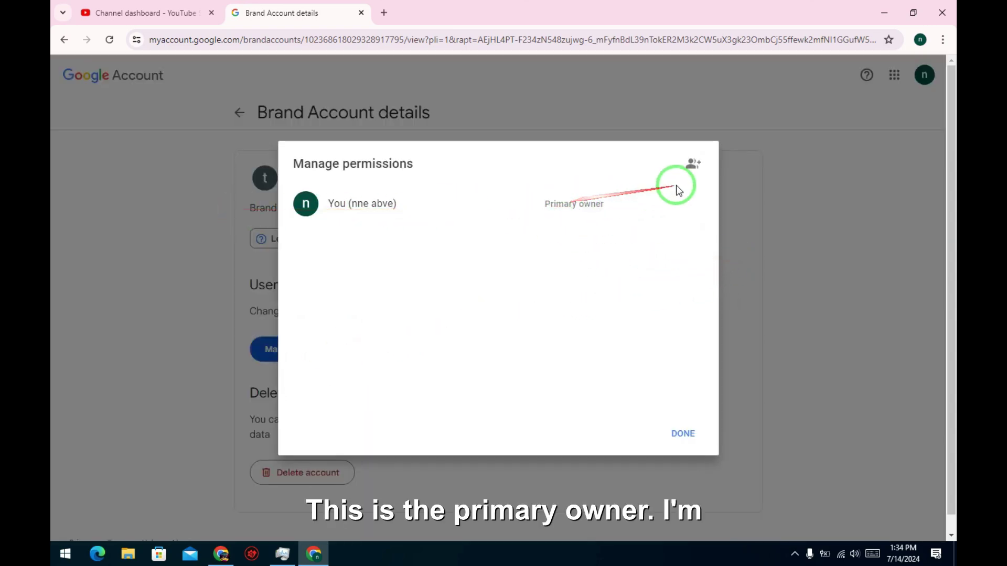
{"action": "left_click", "coordinate": [693, 162]}
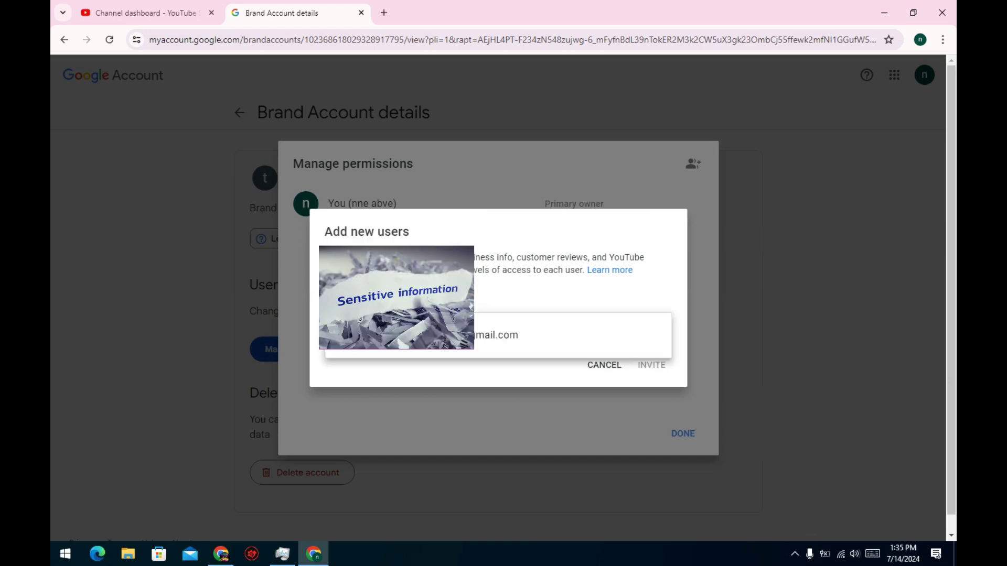
Invite the suggested second Google account to testing with the Manager role
{"action": "left_click", "coordinate": [438, 334]}
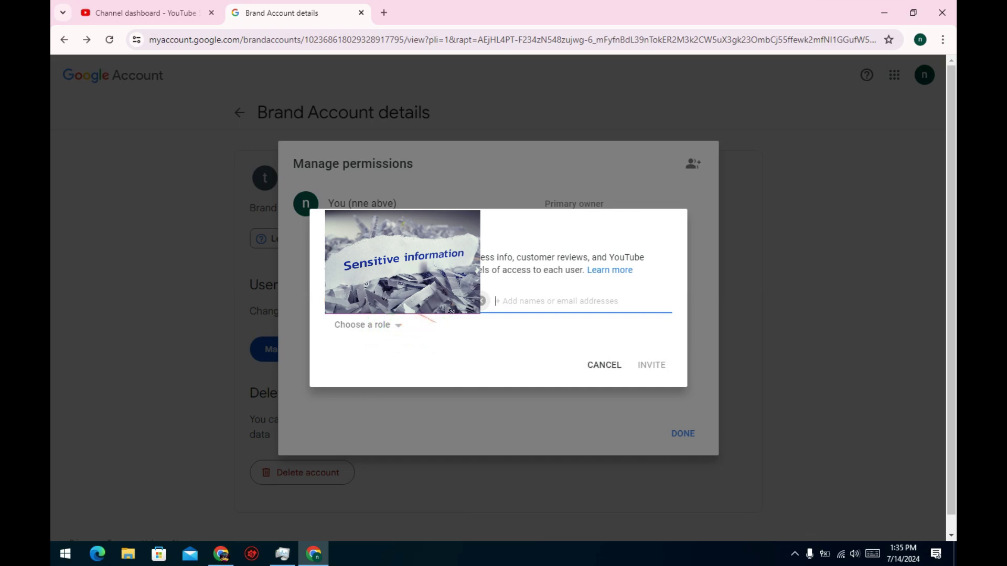
{"action": "left_click", "coordinate": [397, 330]}
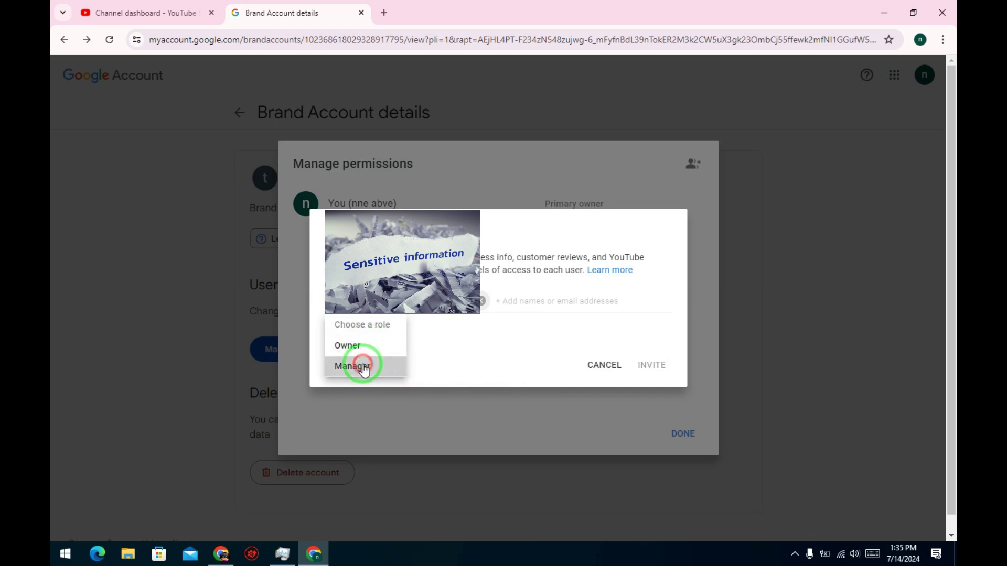
{"action": "left_click", "coordinate": [361, 367]}
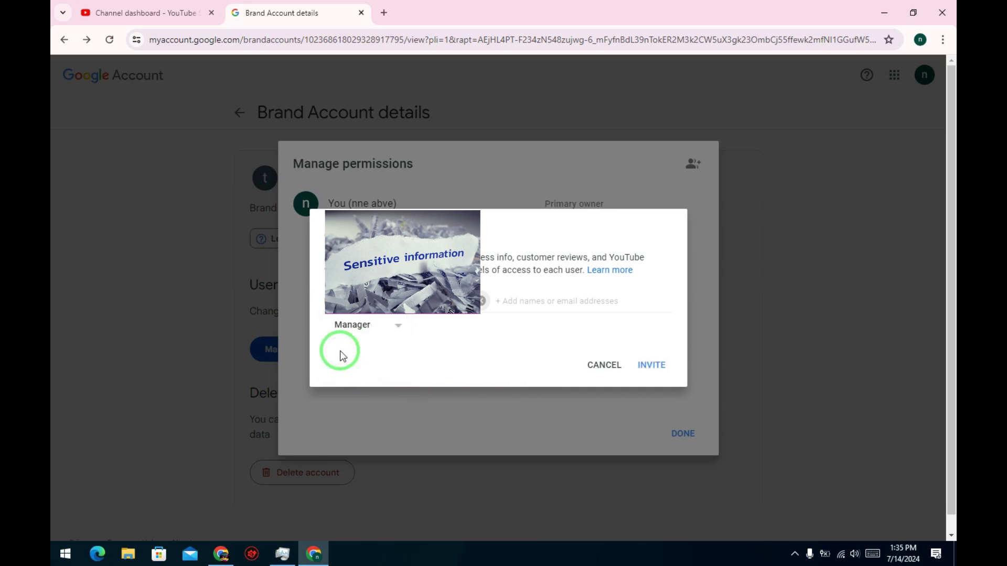
{"action": "left_click", "coordinate": [652, 366]}
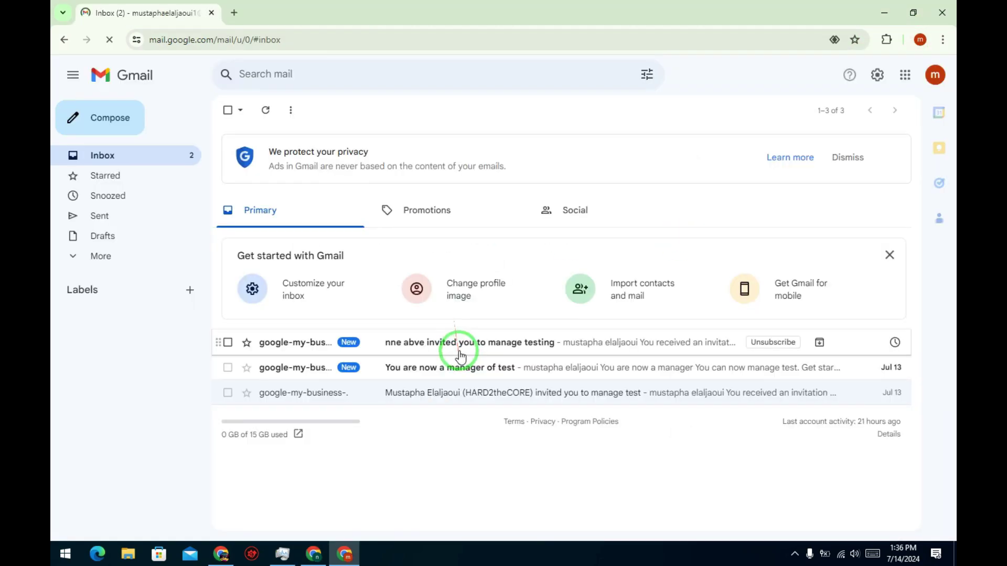
Accept the testing management invitation from the second account's Gmail
{"action": "left_click", "coordinate": [460, 355]}
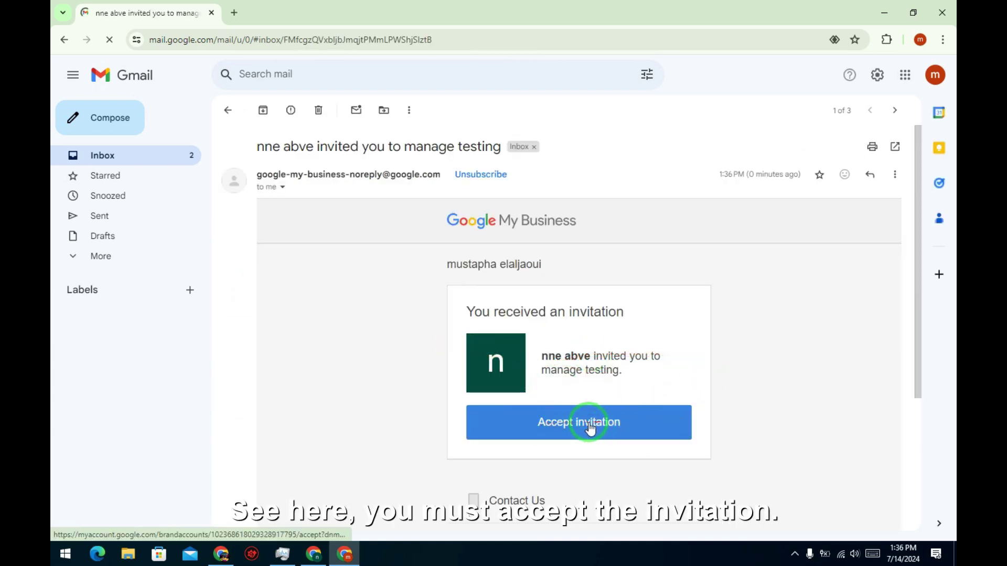
{"action": "left_click", "coordinate": [579, 425]}
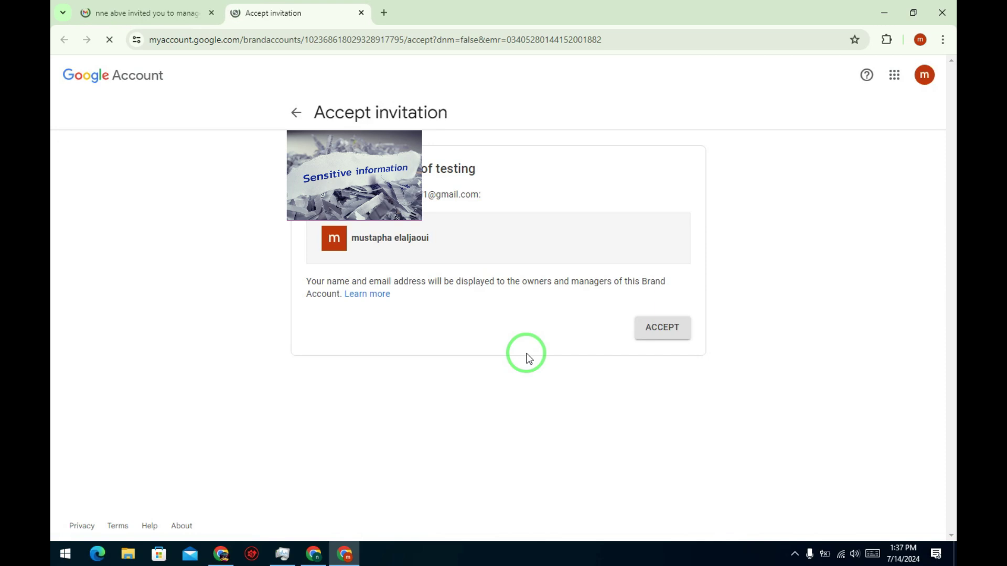
{"action": "left_click", "coordinate": [659, 329]}
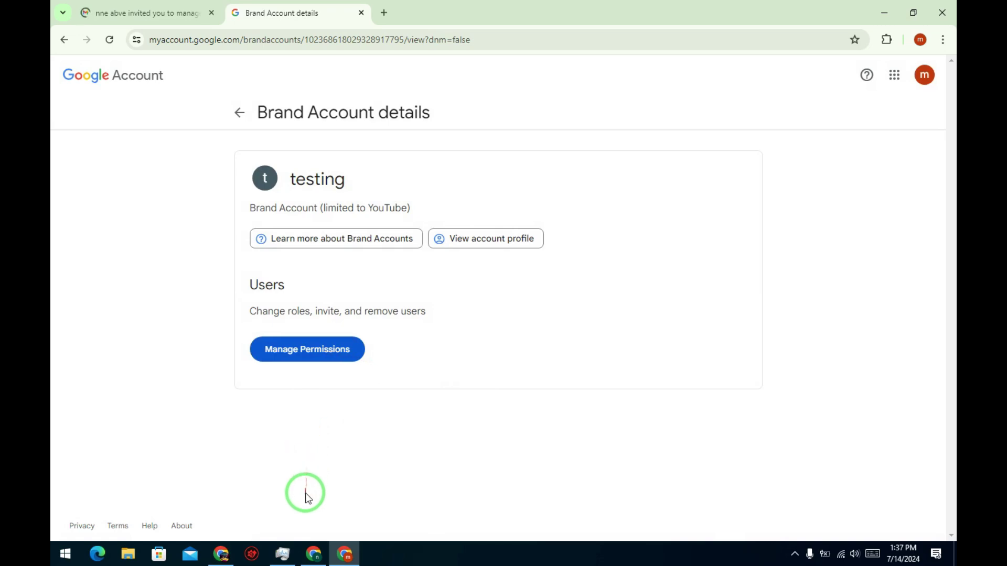
{"action": "left_click", "coordinate": [314, 555]}
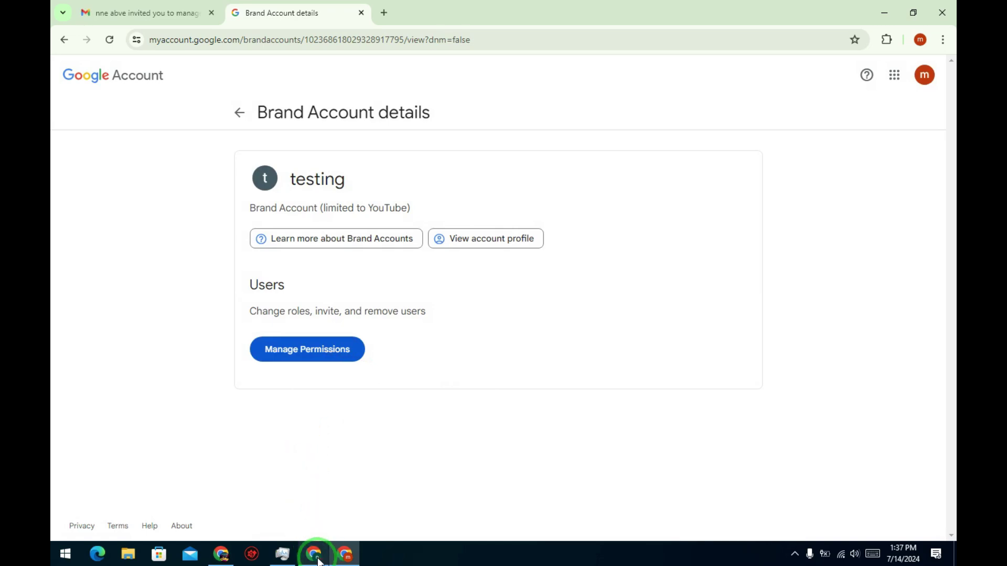
Choose Primary owner as the new manager's role in testing's permissions
{"action": "left_click", "coordinate": [316, 351]}
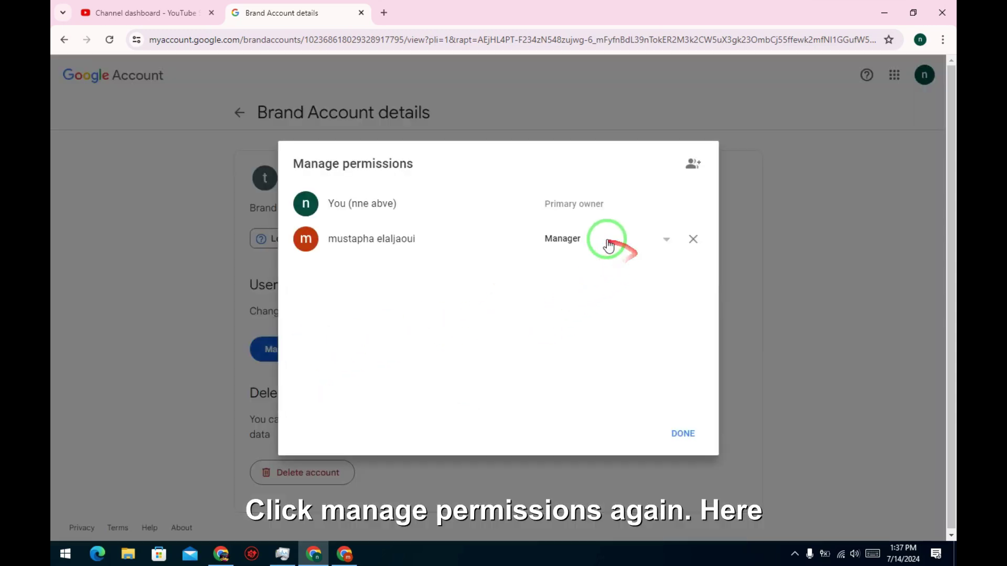
{"action": "left_click", "coordinate": [647, 243]}
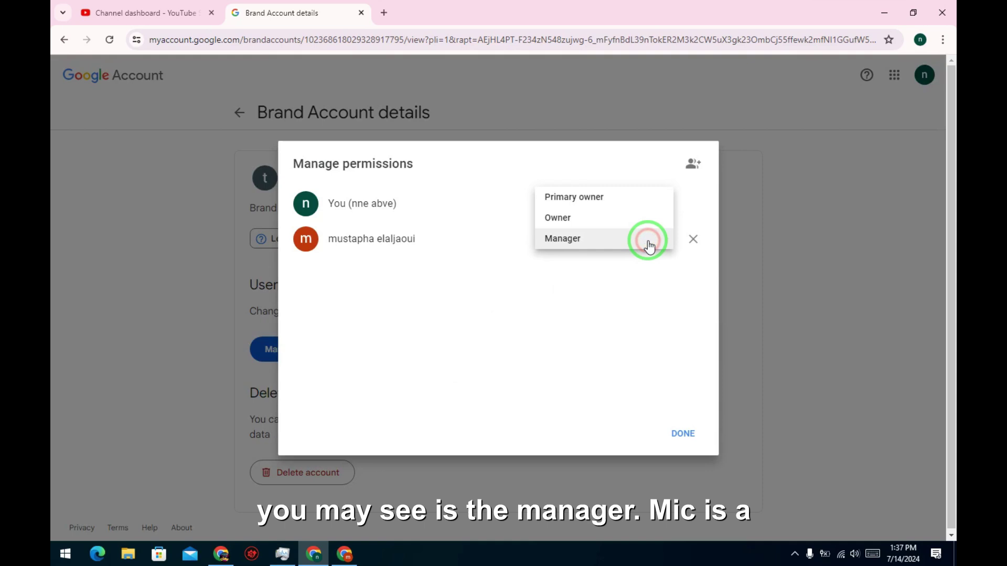
{"action": "left_click", "coordinate": [585, 202]}
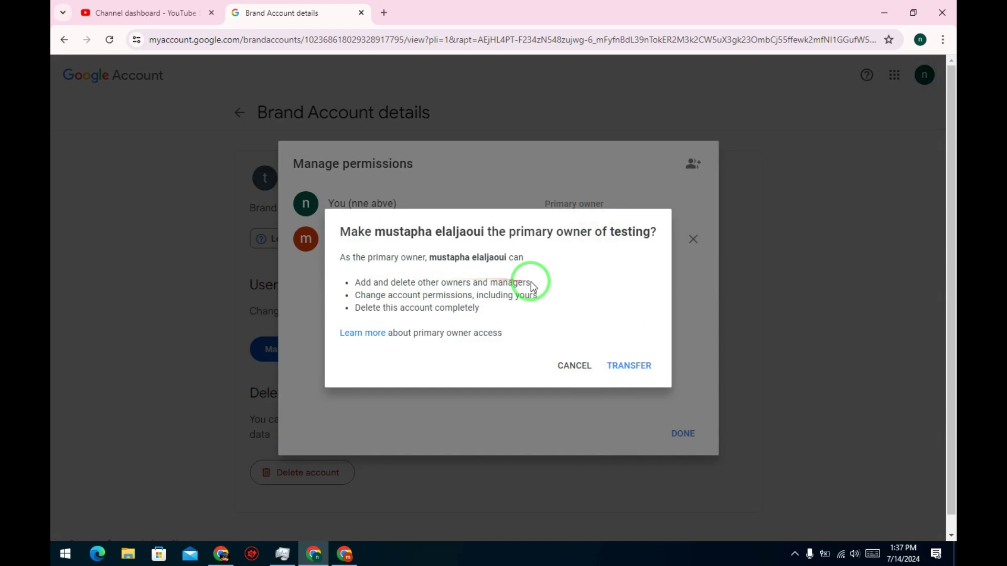
{"action": "left_click", "coordinate": [629, 366]}
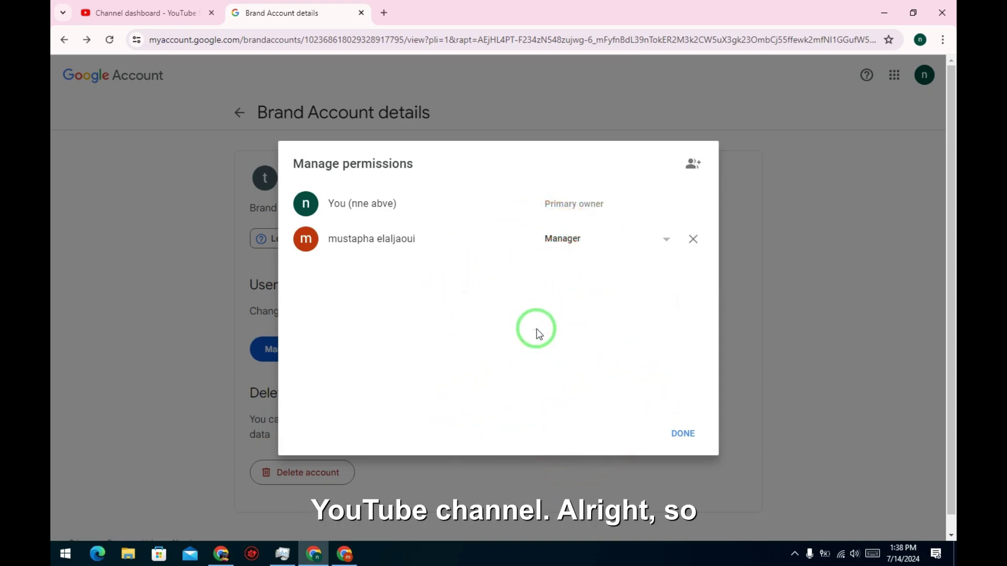
Close testing's Manage permissions list with DONE
{"action": "left_click", "coordinate": [685, 433]}
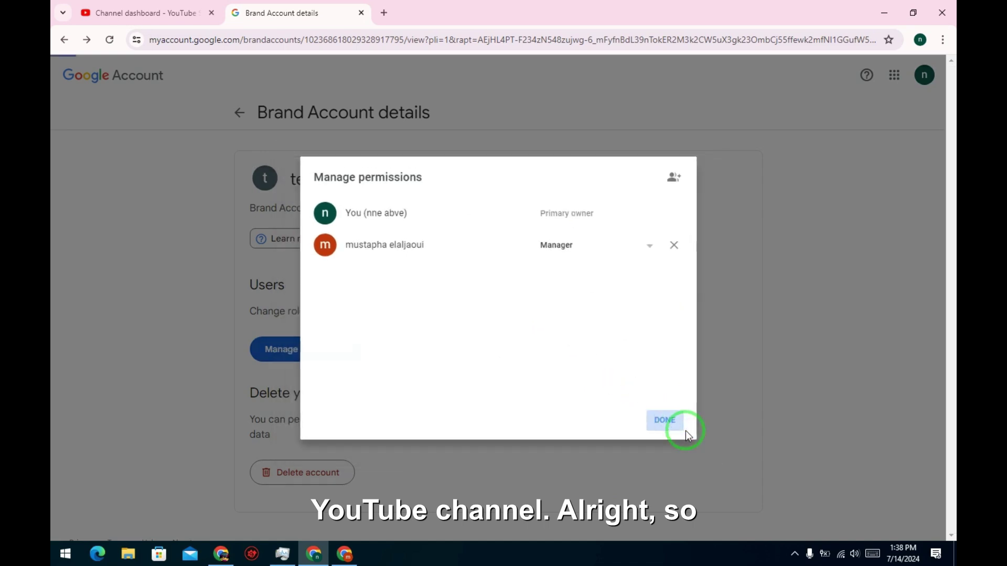